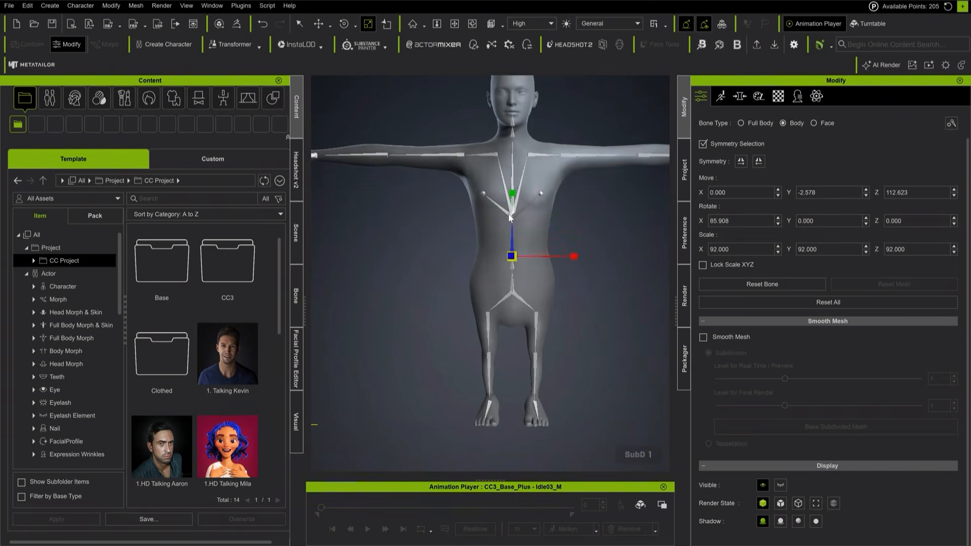
Scale the spine, waist and hip bones with symmetry to shorten and reshape the torso
{"action": "scroll", "coordinate": [508, 214], "scroll_direction": "up", "scroll_amount": 3}
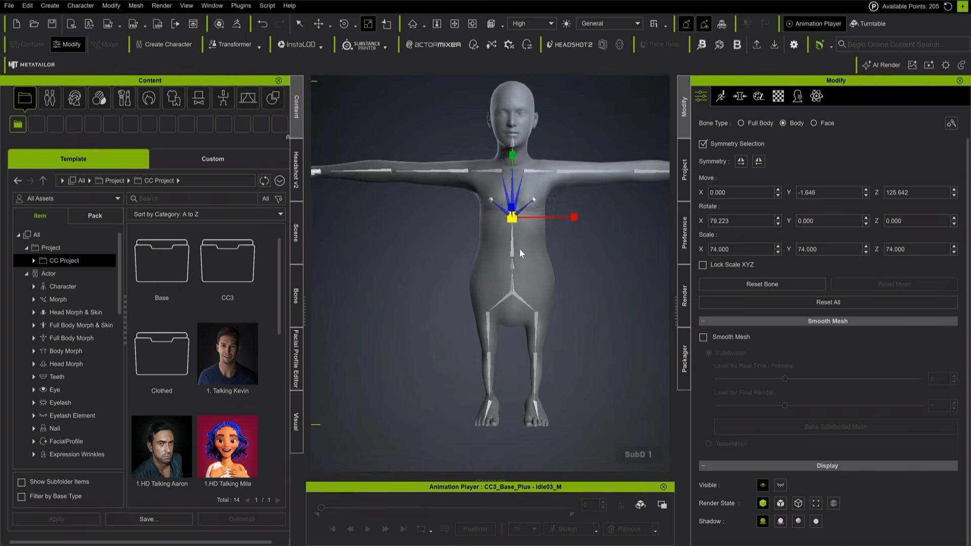
{"action": "left_click", "coordinate": [511, 244]}
{"action": "left_click_drag", "start_coordinate": [512, 197], "coordinate": [512, 209]}
{"action": "left_click", "coordinate": [512, 266]}
{"action": "right_click_drag", "start_coordinate": [513, 269], "coordinate": [505, 289]}
{"action": "left_click", "coordinate": [514, 292]}
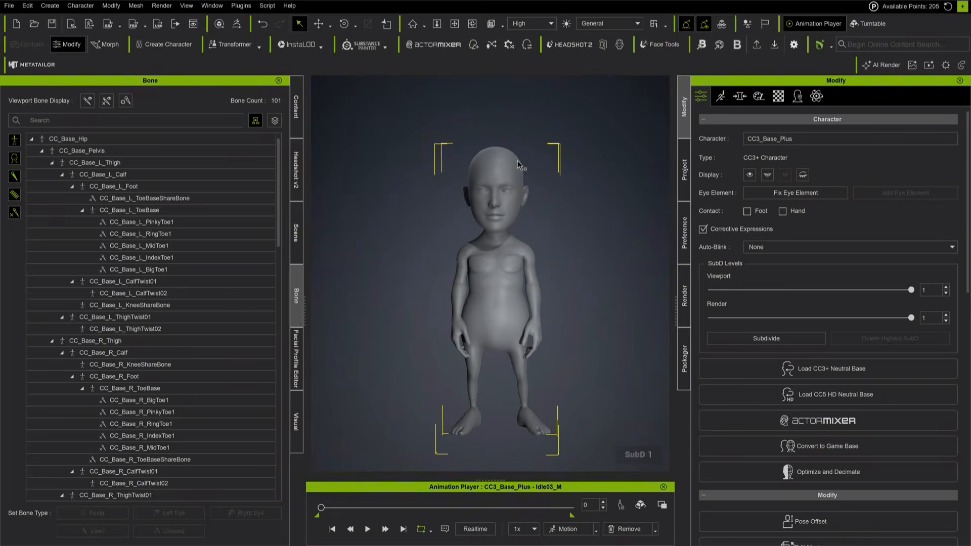
Enter Proportion editing and move the thigh bones slightly upward with symmetry
{"action": "scroll", "coordinate": [803, 374], "scroll_direction": "down", "scroll_amount": 5}
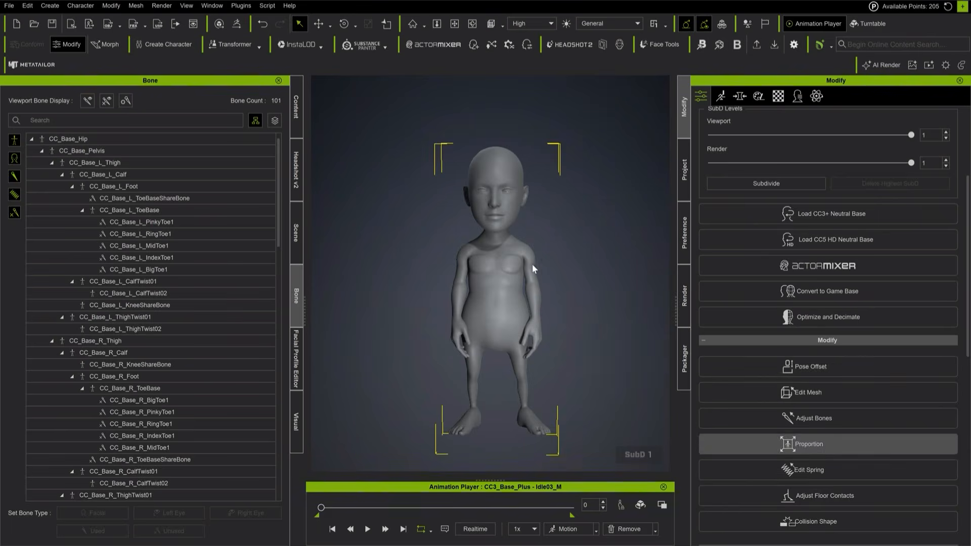
{"action": "left_click", "coordinate": [522, 344]}
{"action": "key", "text": "w"}
{"action": "mouse_move", "coordinate": [539, 323]}
{"action": "left_mouse_down"}
{"action": "mouse_move", "coordinate": [538, 314]}
{"action": "mouse_move", "coordinate": [503, 325]}
{"action": "mouse_move", "coordinate": [539, 319]}
{"action": "left_mouse_up"}
{"action": "left_click", "coordinate": [506, 324]}
{"action": "key", "text": "r"}
{"action": "left_click", "coordinate": [522, 344]}
Shorten the CC_Base_Spine01 bone by scaling it to about 47.5 along Y
{"action": "left_click", "coordinate": [319, 26]}
{"action": "left_click", "coordinate": [502, 290]}
{"action": "left_click", "coordinate": [369, 24]}
{"action": "left_click_drag", "start_coordinate": [502, 230], "coordinate": [502, 237]}
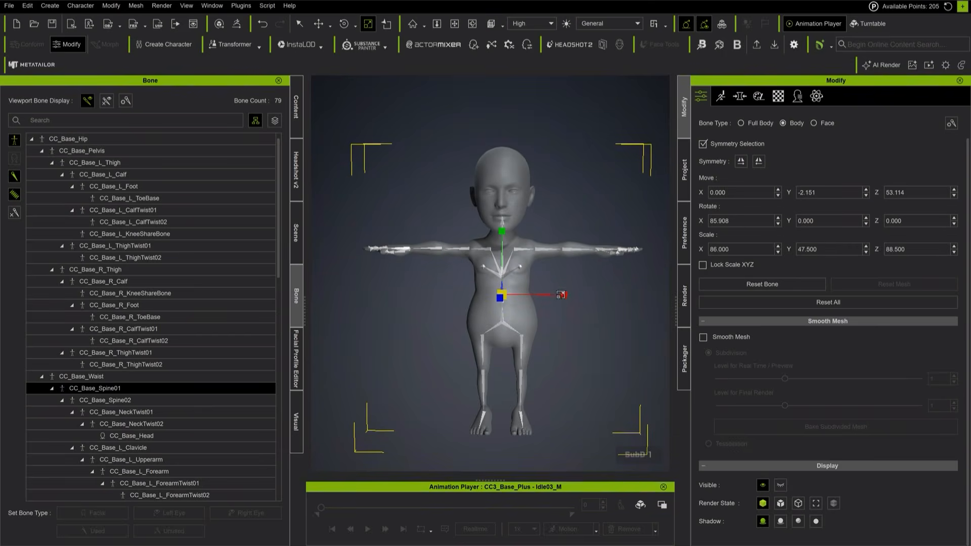
{"action": "scroll", "coordinate": [811, 153], "scroll_direction": "up", "scroll_amount": 2}
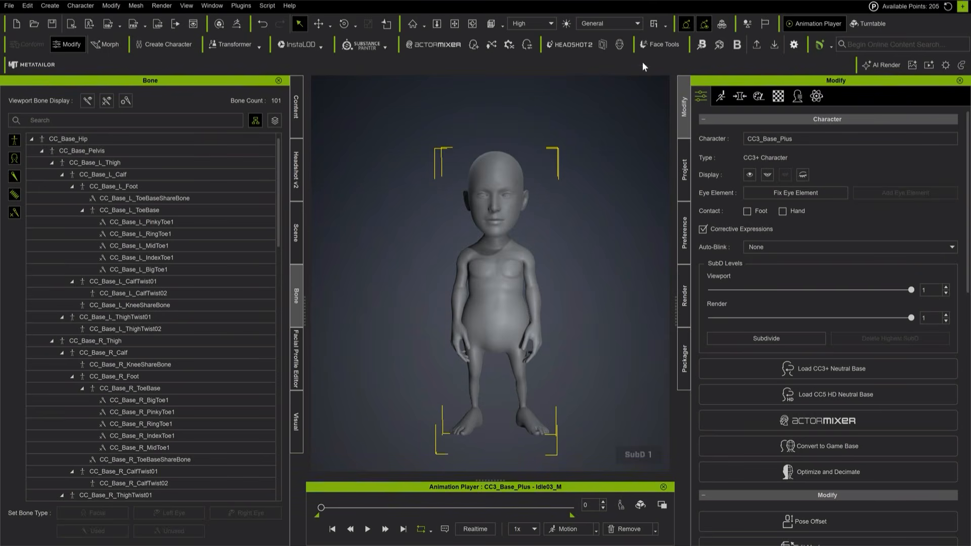
Send the character to Blender as a morph at SubD 2 through the Blender DataLink
{"action": "left_click", "coordinate": [736, 45]}
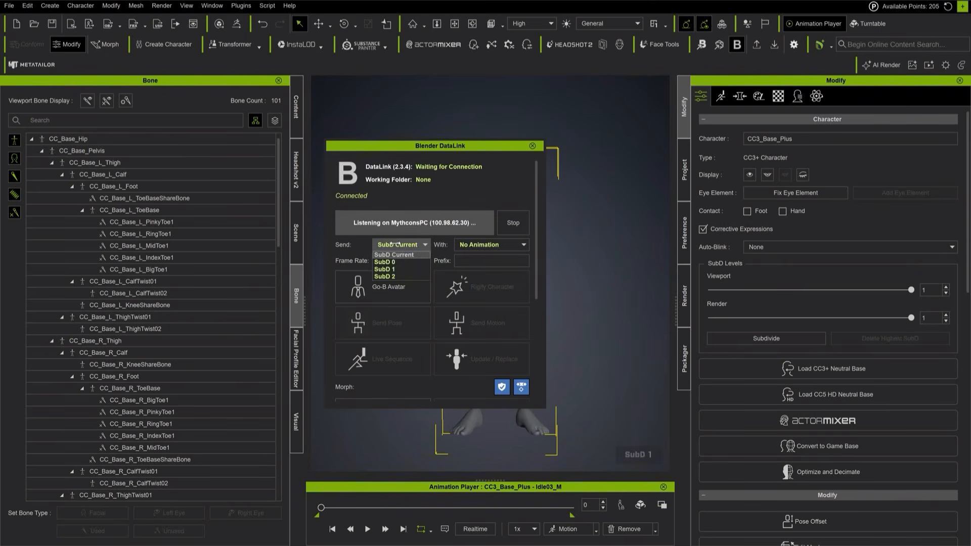
{"action": "left_click", "coordinate": [400, 276]}
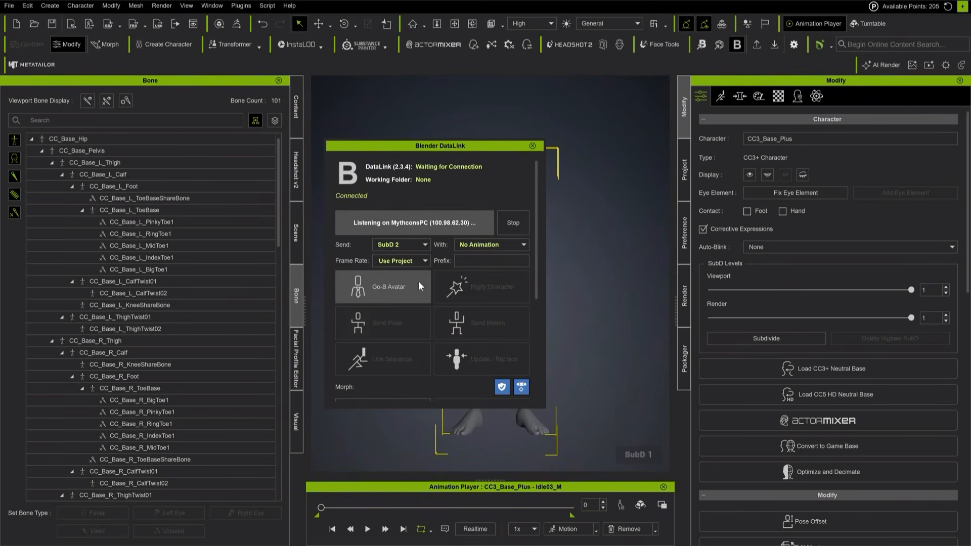
{"action": "left_click_drag", "start_coordinate": [536, 273], "coordinate": [535, 344]}
{"action": "left_click", "coordinate": [383, 270]}
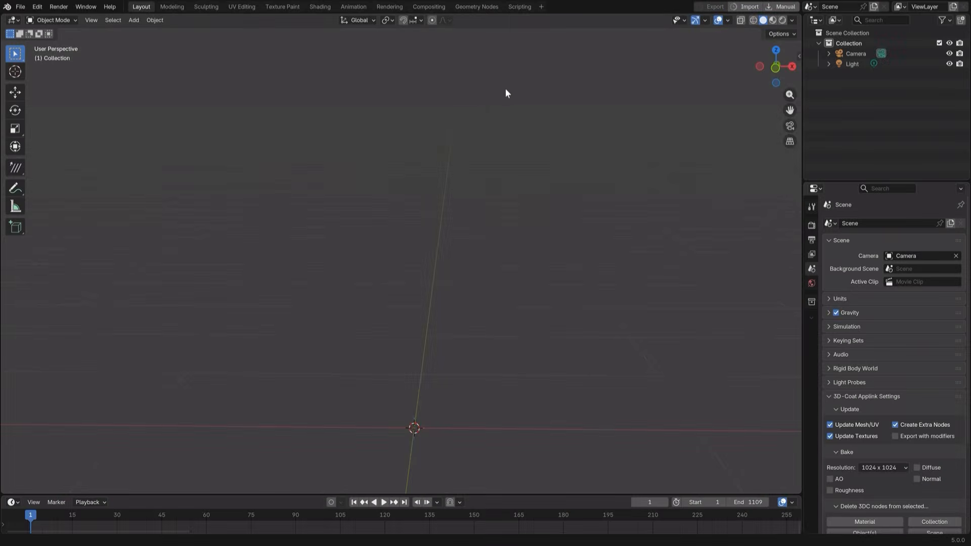
Switch to Blender, frame the CC3_Base_Plus head from the front and enter Sculpt Mode
{"action": "scroll", "coordinate": [432, 95], "scroll_direction": "up", "scroll_amount": 3}
{"action": "middle_click_drag", "start_coordinate": [401, 82], "coordinate": [264, 90], "text": "shift"}
{"action": "scroll", "coordinate": [394, 138], "scroll_direction": "up", "scroll_amount": 4}
{"action": "key", "text": "KP_1"}
{"action": "scroll", "coordinate": [264, 90], "scroll_direction": "up", "scroll_amount": 2}
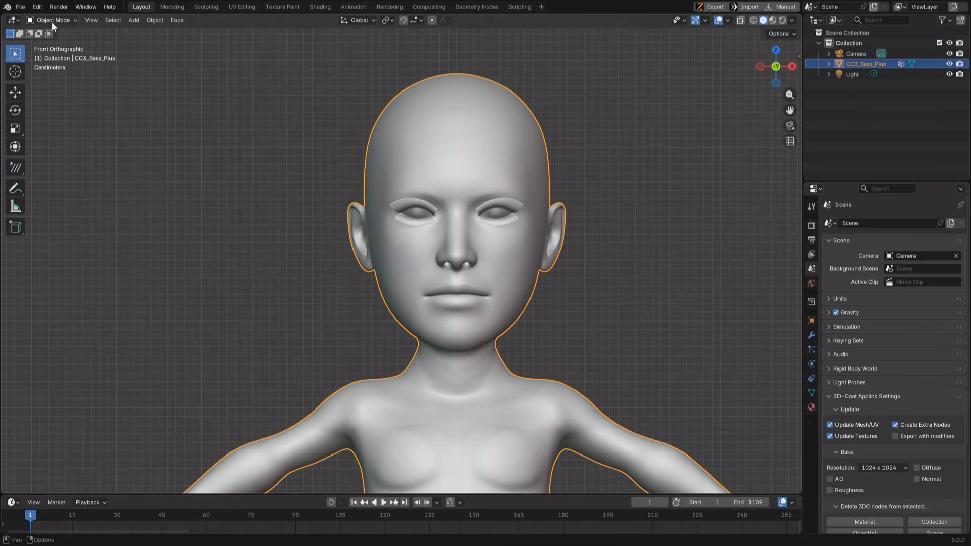
{"action": "left_click", "coordinate": [23, 21]}
{"action": "left_click", "coordinate": [50, 55]}
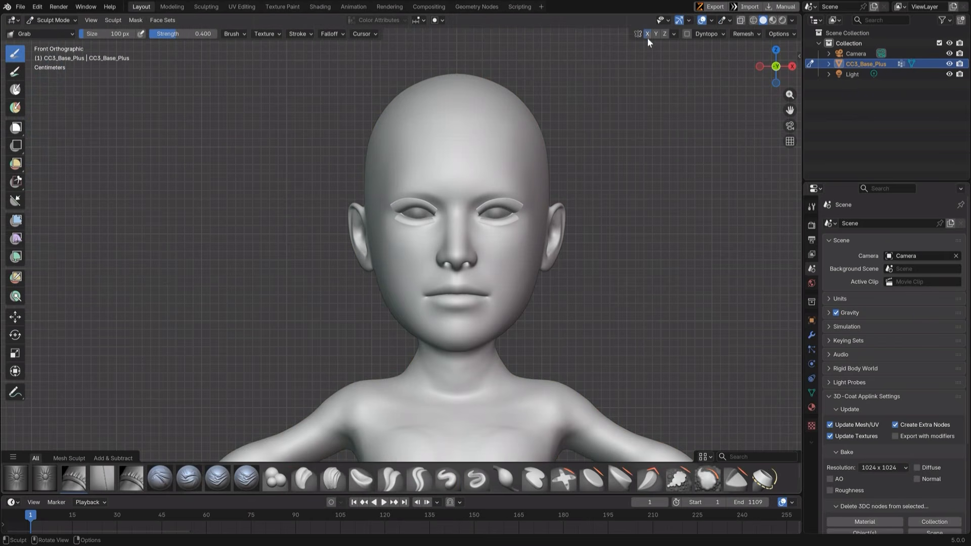
Stretch the ear tips upward into long points and the lobes downward with the symmetric Grab brush
{"action": "middle_click_drag", "start_coordinate": [359, 160], "coordinate": [380, 143], "text": "shift"}
{"action": "left_click_drag", "start_coordinate": [373, 190], "coordinate": [368, 139]}
{"action": "middle_click_drag", "start_coordinate": [371, 232], "coordinate": [360, 223]}
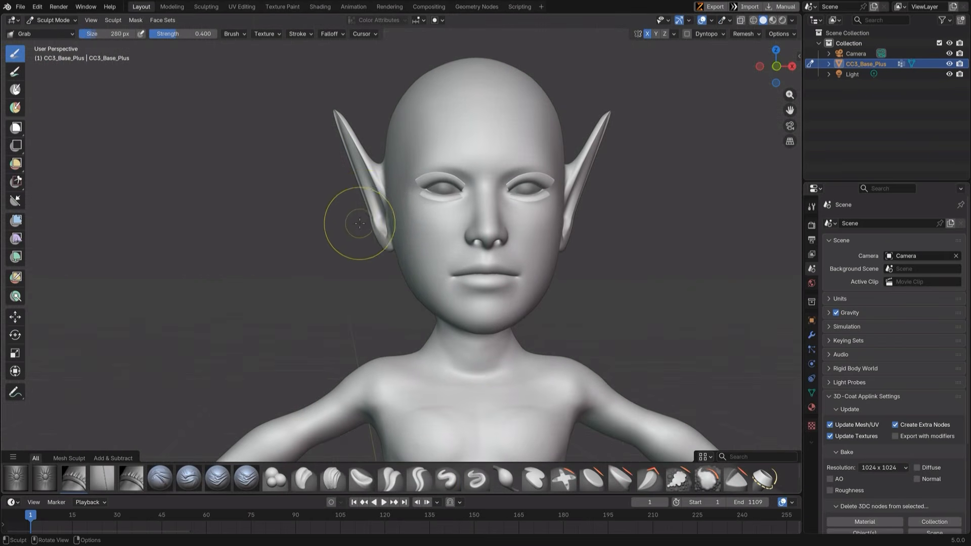
{"action": "left_click_drag", "start_coordinate": [381, 236], "coordinate": [369, 314]}
{"action": "middle_click_drag", "start_coordinate": [369, 314], "coordinate": [389, 234]}
{"action": "left_click_drag", "start_coordinate": [325, 238], "coordinate": [303, 196]}
{"action": "middle_click_drag", "start_coordinate": [382, 243], "coordinate": [353, 230]}
{"action": "middle_click_drag", "start_coordinate": [406, 277], "coordinate": [387, 279]}
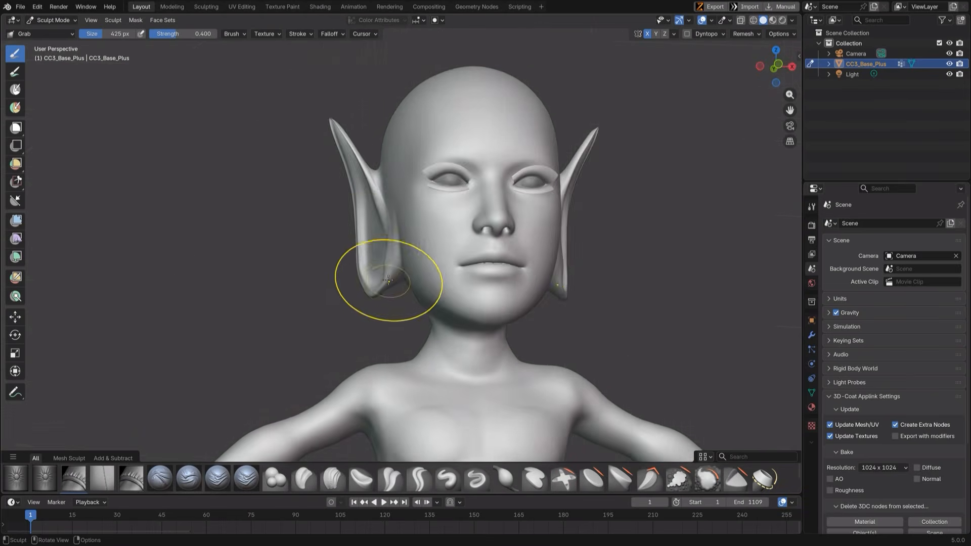
Widen the ear lobes from the front and reshape the ears' profile from the side
{"action": "key", "text": "KP_1"}
{"action": "left_click_drag", "start_coordinate": [363, 244], "coordinate": [357, 257]}
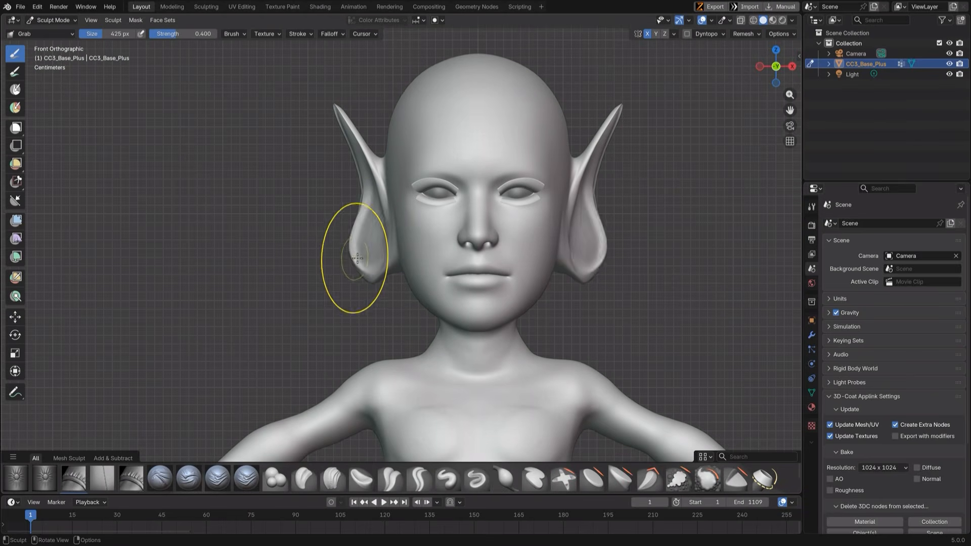
{"action": "left_click_drag", "start_coordinate": [362, 202], "coordinate": [357, 177]}
{"action": "middle_click_drag", "start_coordinate": [357, 177], "coordinate": [571, 202]}
{"action": "left_click_drag", "start_coordinate": [468, 204], "coordinate": [479, 195]}
{"action": "left_click_drag", "start_coordinate": [481, 154], "coordinate": [513, 115]}
{"action": "left_click_drag", "start_coordinate": [499, 197], "coordinate": [494, 211]}
Flare the ears outward into broad flaps, keeping the area near the tips narrow
{"action": "middle_click_drag", "start_coordinate": [494, 210], "coordinate": [364, 223]}
{"action": "key", "text": "KP_1"}
{"action": "left_click_drag", "start_coordinate": [357, 228], "coordinate": [336, 261]}
{"action": "mouse_move", "coordinate": [340, 222]}
{"action": "left_mouse_down"}
{"action": "mouse_move", "coordinate": [332, 226]}
{"action": "mouse_move", "coordinate": [355, 240]}
{"action": "mouse_move", "coordinate": [282, 183]}
{"action": "left_mouse_up"}
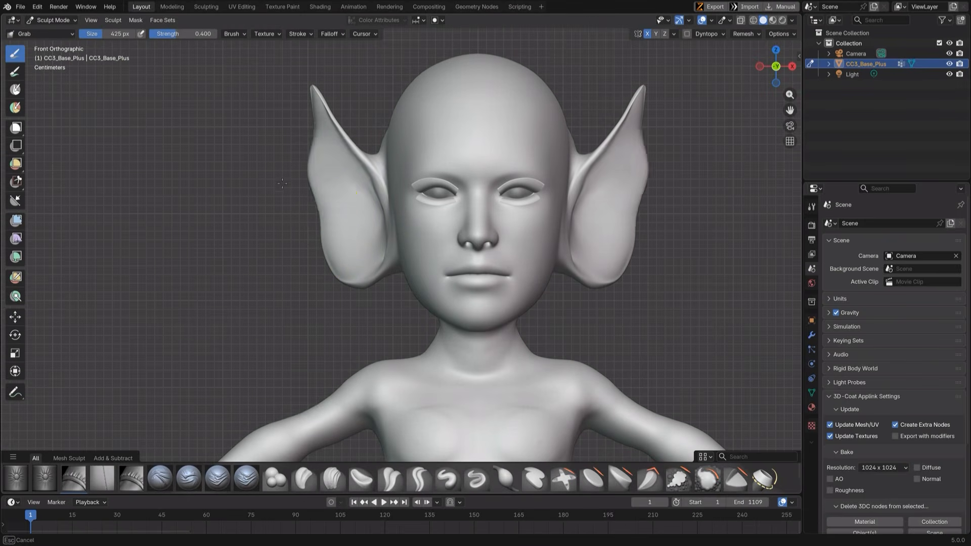
{"action": "mouse_move", "coordinate": [321, 137]}
{"action": "left_mouse_down"}
{"action": "mouse_move", "coordinate": [362, 121]}
{"action": "mouse_move", "coordinate": [346, 122]}
{"action": "left_mouse_up"}
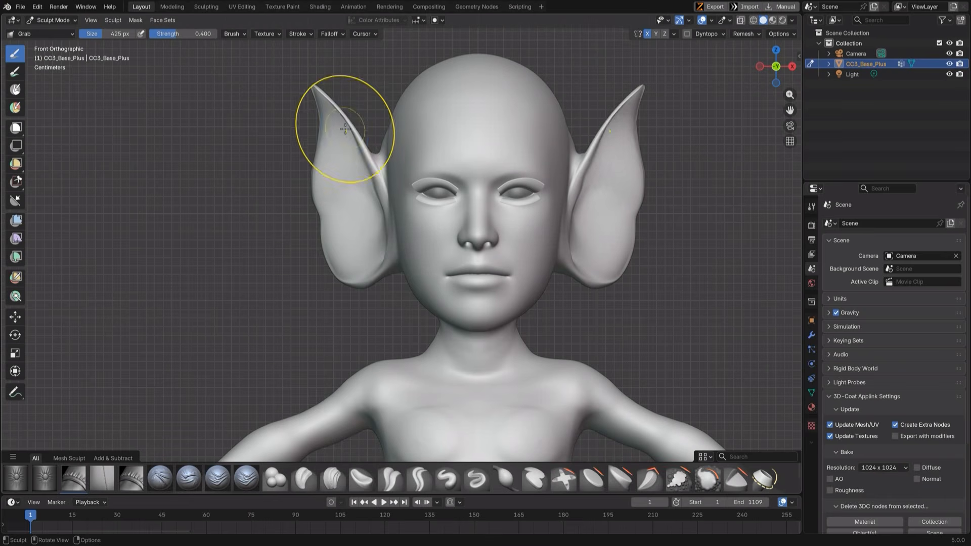
Refine the ears' outer edges, pulling the upper part inward and the lower part outward
{"action": "key", "text": "i"}
{"action": "left_click_drag", "start_coordinate": [309, 191], "coordinate": [338, 196]}
{"action": "left_click_drag", "start_coordinate": [336, 257], "coordinate": [310, 263]}
{"action": "left_click_drag", "start_coordinate": [338, 290], "coordinate": [301, 284]}
Adjust the overall ear outline and tips with a larger Grab brush
{"action": "key", "text": "bracketright"}
{"action": "key", "text": "bracketright"}
{"action": "key", "text": "bracketright"}
{"action": "key", "text": "bracketright"}
{"action": "mouse_move", "coordinate": [325, 174]}
{"action": "left_mouse_down"}
{"action": "mouse_move", "coordinate": [299, 187]}
{"action": "mouse_move", "coordinate": [325, 201]}
{"action": "left_mouse_up"}
{"action": "left_click_drag", "start_coordinate": [332, 104], "coordinate": [342, 96]}
{"action": "left_click_drag", "start_coordinate": [314, 216], "coordinate": [309, 235]}
{"action": "mouse_move", "coordinate": [288, 253]}
{"action": "middle_mouse_down"}
{"action": "mouse_move", "coordinate": [340, 260]}
{"action": "mouse_move", "coordinate": [236, 72]}
{"action": "middle_mouse_up"}
Reshape the face with the Grab brush, enlarging the eye sockets and nose and widening the cheeks and jaw
{"action": "key", "text": "KP_1"}
{"action": "key", "text": "bracketleft"}
{"action": "key", "text": "bracketleft"}
{"action": "key", "text": "bracketleft"}
{"action": "key", "text": "bracketleft"}
{"action": "mouse_move", "coordinate": [379, 217]}
{"action": "middle_mouse_down"}
{"action": "mouse_move", "coordinate": [357, 217]}
{"action": "mouse_move", "coordinate": [450, 245]}
{"action": "mouse_move", "coordinate": [393, 215]}
{"action": "middle_mouse_up"}
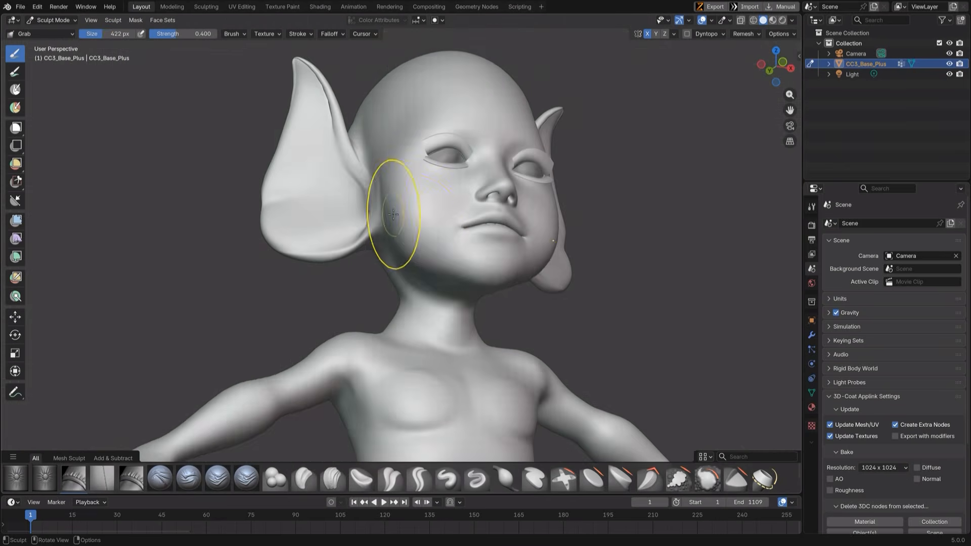
{"action": "key", "text": "bracketleft"}
{"action": "key", "text": "bracketleft"}
{"action": "key", "text": "bracketleft"}
{"action": "key", "text": "KP_3"}
{"action": "mouse_move", "coordinate": [291, 245]}
{"action": "middle_mouse_down"}
{"action": "mouse_move", "coordinate": [416, 200]}
{"action": "mouse_move", "coordinate": [392, 258]}
{"action": "mouse_move", "coordinate": [400, 239]}
{"action": "middle_mouse_up"}
{"action": "key", "text": "bracketright"}
{"action": "key", "text": "bracketright"}
{"action": "key", "text": "bracketright"}
{"action": "middle_click_drag", "start_coordinate": [387, 195], "coordinate": [284, 209]}
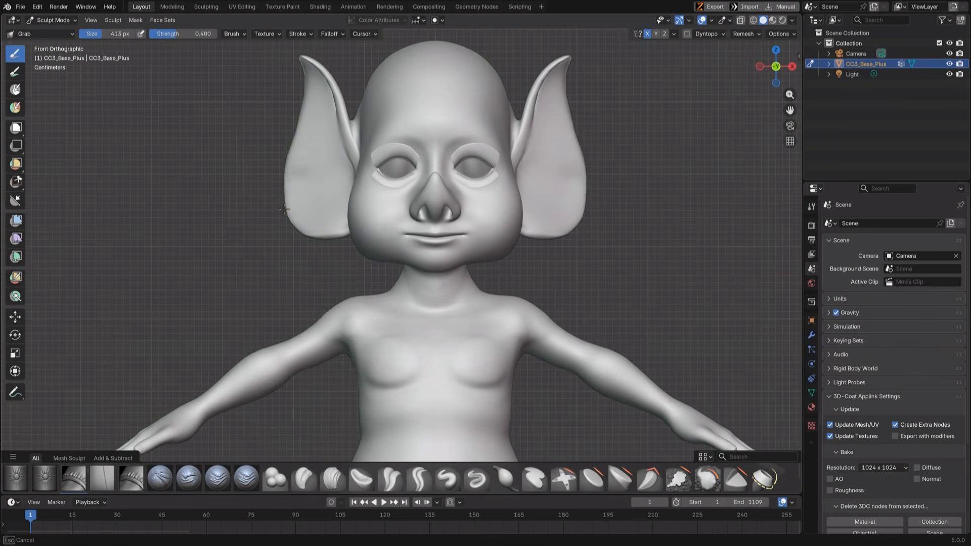
Stretch the ears taller with the Grab brush, drawing the tips further upward
{"action": "mouse_move", "coordinate": [345, 117]}
{"action": "middle_mouse_down", "text": "ctrl"}
{"action": "mouse_move", "coordinate": [335, 156]}
{"action": "mouse_move", "coordinate": [320, 110]}
{"action": "middle_mouse_up", "text": "ctrl"}
{"action": "mouse_move", "coordinate": [390, 223]}
{"action": "middle_mouse_down"}
{"action": "mouse_move", "coordinate": [396, 218]}
{"action": "mouse_move", "coordinate": [379, 209]}
{"action": "mouse_move", "coordinate": [354, 234]}
{"action": "middle_mouse_up"}
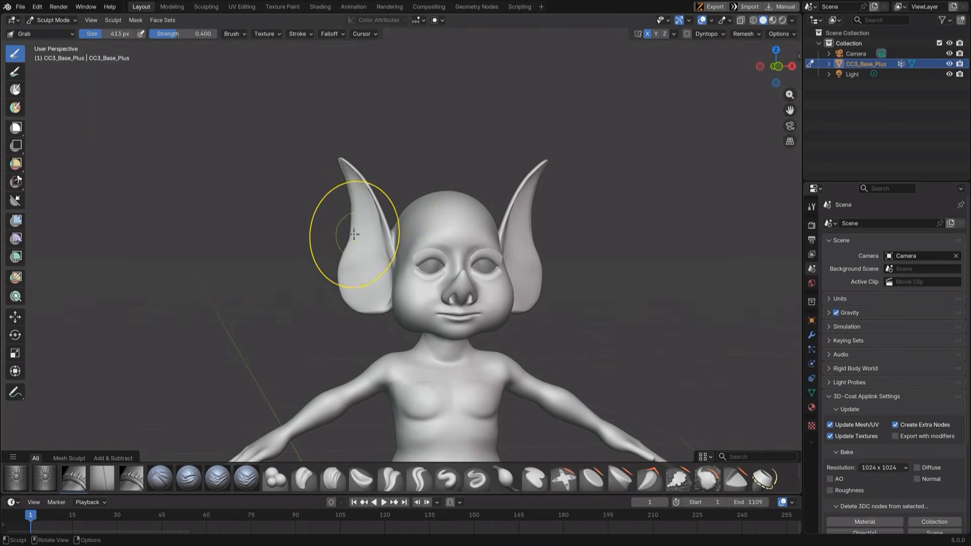
{"action": "key", "text": "KP_1"}
Reduce the Grab brush size and refine the cheeks and the area around the eyes
{"action": "key", "text": "f"}
{"action": "mouse_move", "coordinate": [512, 264]}
{"action": "middle_mouse_down", "text": "shift"}
{"action": "mouse_move", "coordinate": [506, 228]}
{"action": "mouse_move", "coordinate": [390, 265]}
{"action": "mouse_move", "coordinate": [446, 300]}
{"action": "middle_mouse_up", "text": "shift"}
{"action": "left_click", "coordinate": [571, 230]}
{"action": "key", "text": "bracketleft"}
{"action": "key", "text": "bracketleft"}
{"action": "key", "text": "bracketleft"}
{"action": "key", "text": "bracketleft"}
{"action": "key", "text": "bracketleft"}
{"action": "key", "text": "bracketleft"}
{"action": "key", "text": "bracketleft"}
{"action": "key", "text": "bracketleft"}
{"action": "left_click_drag", "start_coordinate": [417, 302], "coordinate": [439, 305]}
{"action": "left_click_drag", "start_coordinate": [426, 259], "coordinate": [443, 252]}
Reshape the side of the skull behind the ears from above
{"action": "middle_click_drag", "start_coordinate": [397, 304], "coordinate": [340, 297]}
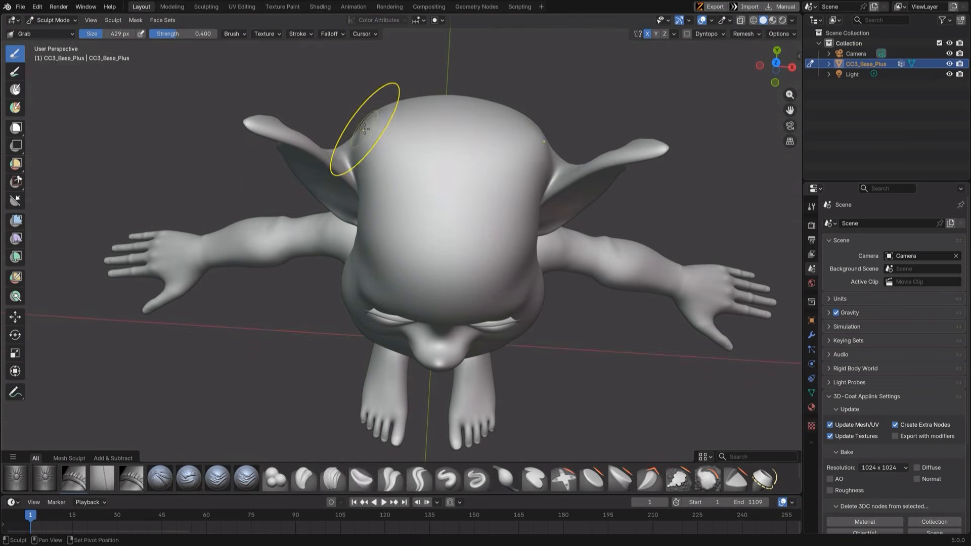
{"action": "left_click_drag", "start_coordinate": [365, 129], "coordinate": [360, 144]}
{"action": "mouse_move", "coordinate": [349, 140]}
{"action": "middle_mouse_down"}
{"action": "mouse_move", "coordinate": [377, 170]}
{"action": "mouse_move", "coordinate": [353, 142]}
{"action": "middle_mouse_up"}
{"action": "key", "text": "KP_1"}
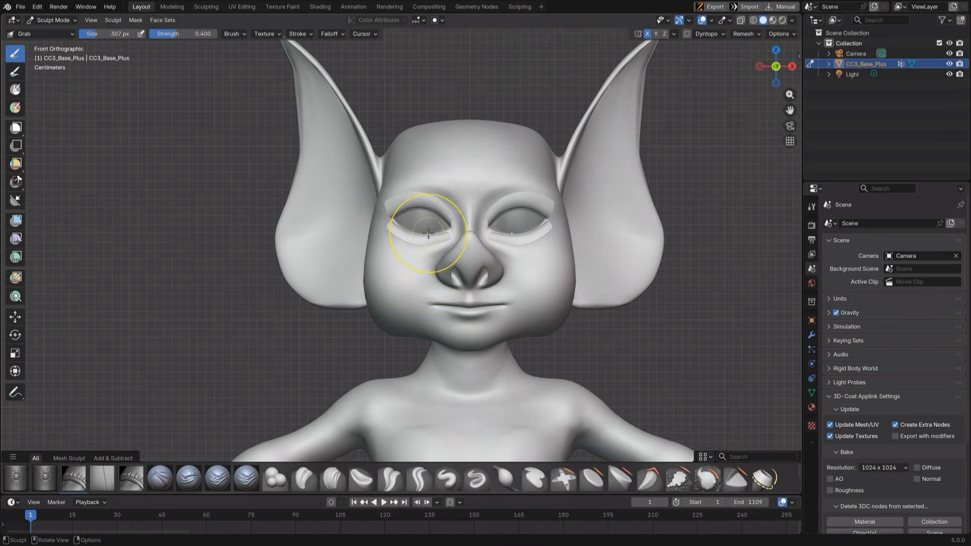
Reshape the shoulders, arms and chest with a large Grab brush
{"action": "middle_click_drag", "start_coordinate": [428, 233], "coordinate": [549, 279]}
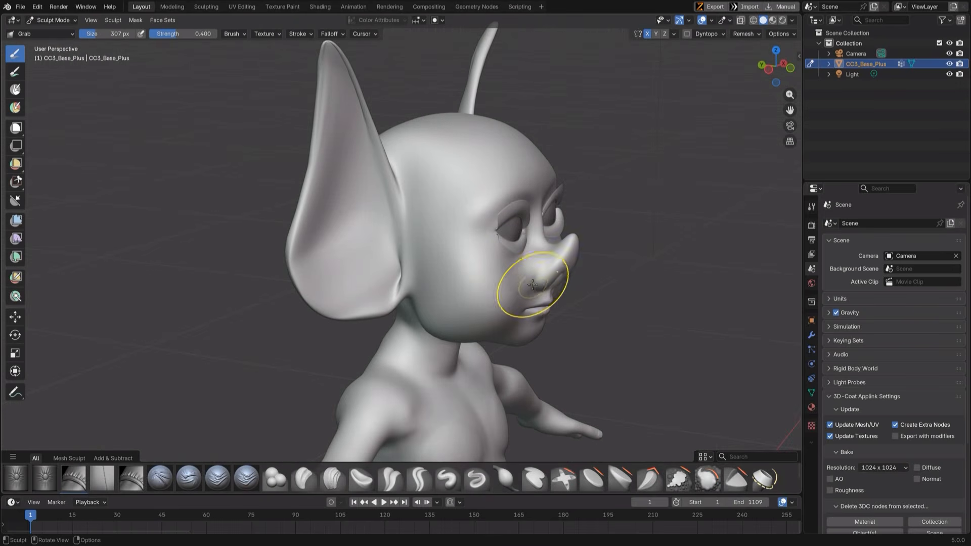
{"action": "key", "text": "KP_1"}
{"action": "mouse_move", "coordinate": [378, 238]}
{"action": "left_mouse_down"}
{"action": "mouse_move", "coordinate": [454, 248]}
{"action": "mouse_move", "coordinate": [396, 209]}
{"action": "left_mouse_up"}
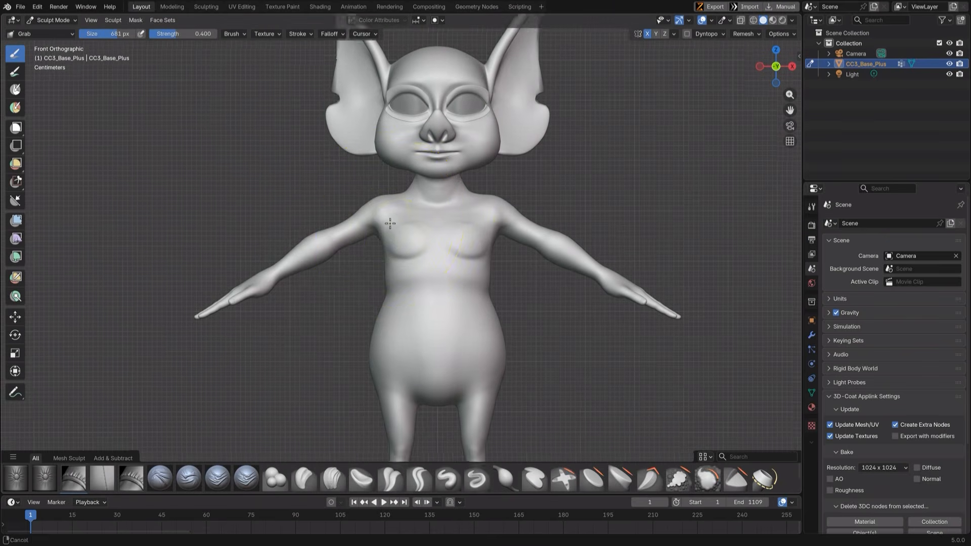
{"action": "middle_click_drag", "start_coordinate": [239, 304], "coordinate": [230, 362]}
{"action": "left_click_drag", "start_coordinate": [230, 363], "coordinate": [234, 354]}
{"action": "key", "text": "KP_1"}
{"action": "left_click_drag", "start_coordinate": [389, 271], "coordinate": [391, 286]}
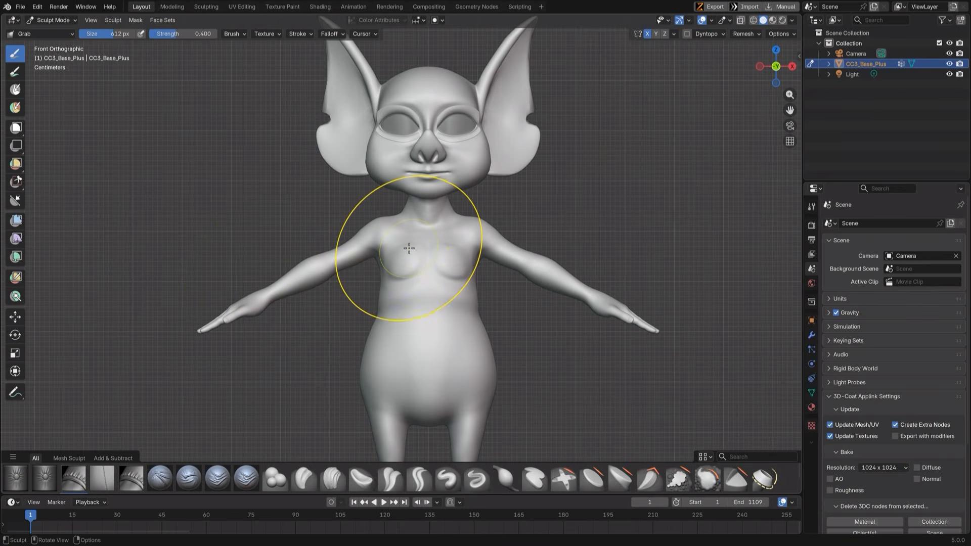
Adjust the junction where the upper ears meet the head, pulling it slightly outward
{"action": "scroll", "coordinate": [408, 250], "scroll_direction": "up", "scroll_amount": 2}
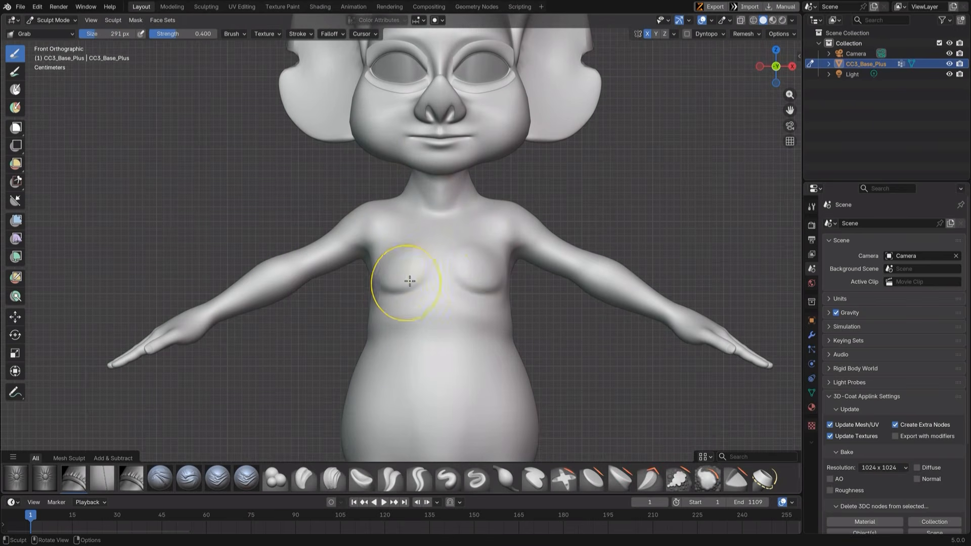
{"action": "mouse_move", "coordinate": [398, 248]}
{"action": "middle_mouse_down"}
{"action": "mouse_move", "coordinate": [446, 261]}
{"action": "mouse_move", "coordinate": [365, 242]}
{"action": "mouse_move", "coordinate": [368, 222]}
{"action": "middle_mouse_up"}
{"action": "scroll", "coordinate": [362, 236], "scroll_direction": "down", "scroll_amount": 2}
{"action": "middle_click_drag", "start_coordinate": [371, 167], "coordinate": [378, 284], "text": "shift"}
{"action": "scroll", "coordinate": [379, 264], "scroll_direction": "up", "scroll_amount": 3}
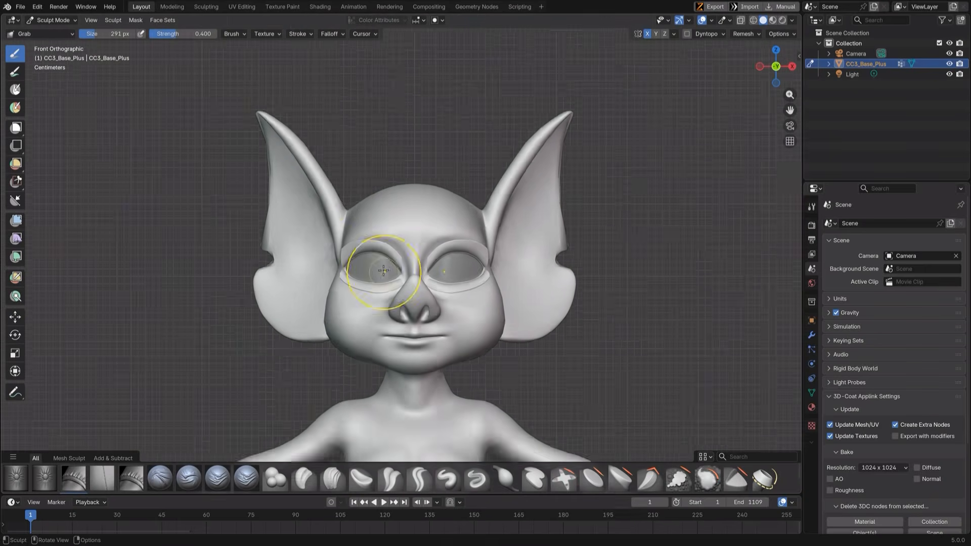
{"action": "left_click_drag", "start_coordinate": [334, 204], "coordinate": [328, 204]}
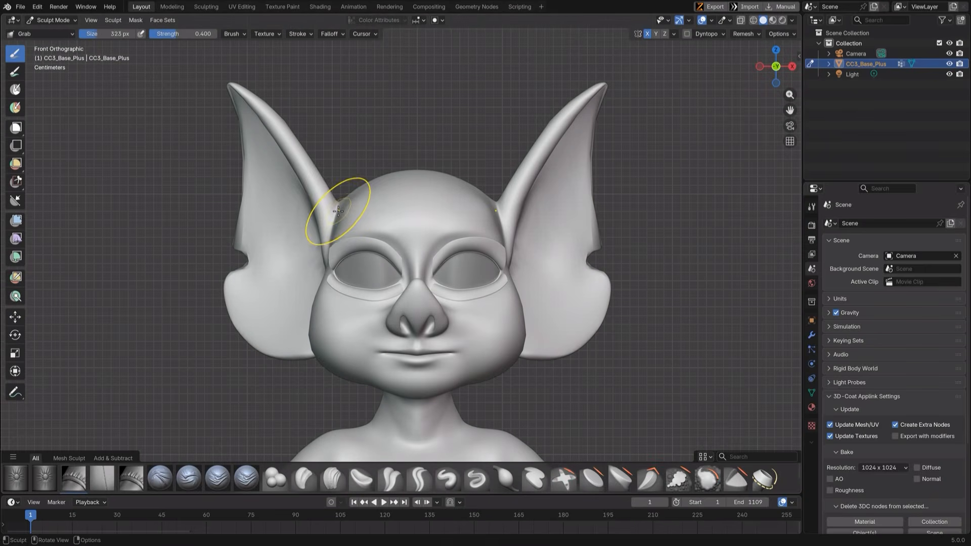
Sculpt folds and surface detail inside the ears using the Crease Sharp and Draw brushes
{"action": "mouse_move", "coordinate": [325, 191]}
{"action": "middle_mouse_down"}
{"action": "mouse_move", "coordinate": [319, 196]}
{"action": "mouse_move", "coordinate": [360, 199]}
{"action": "mouse_move", "coordinate": [351, 238]}
{"action": "middle_mouse_up"}
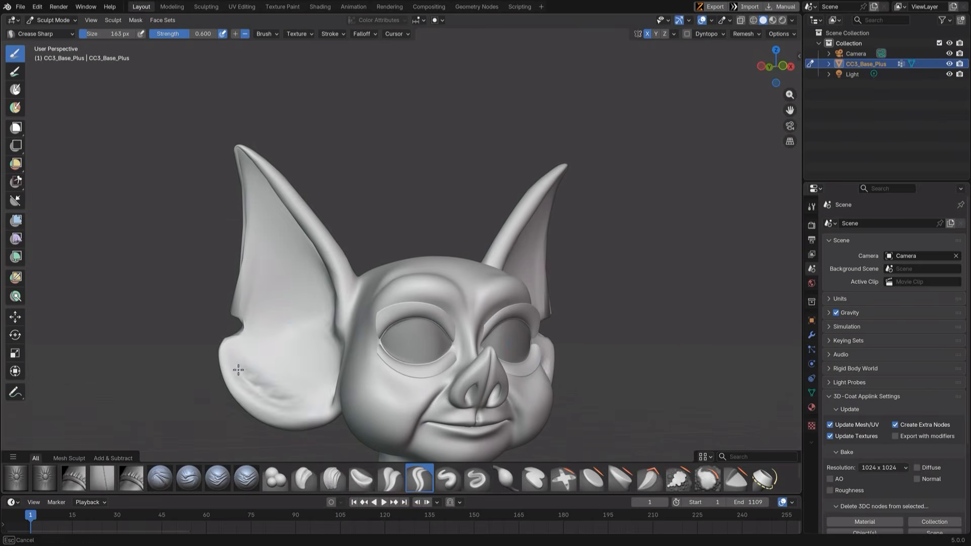
{"action": "middle_click_drag", "start_coordinate": [293, 342], "coordinate": [330, 298]}
{"action": "left_click_drag", "start_coordinate": [330, 298], "coordinate": [290, 307]}
{"action": "key", "text": "v"}
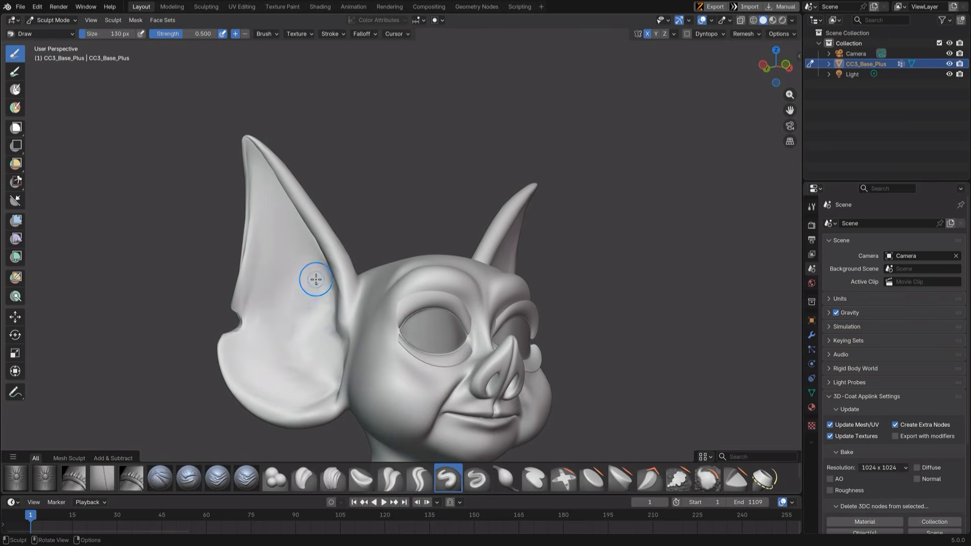
{"action": "left_click_drag", "start_coordinate": [317, 278], "coordinate": [301, 362]}
{"action": "middle_click_drag", "start_coordinate": [406, 299], "coordinate": [359, 257], "text": "alt"}
{"action": "key", "text": "g"}
{"action": "middle_click_drag", "start_coordinate": [352, 219], "coordinate": [325, 278], "text": "alt"}
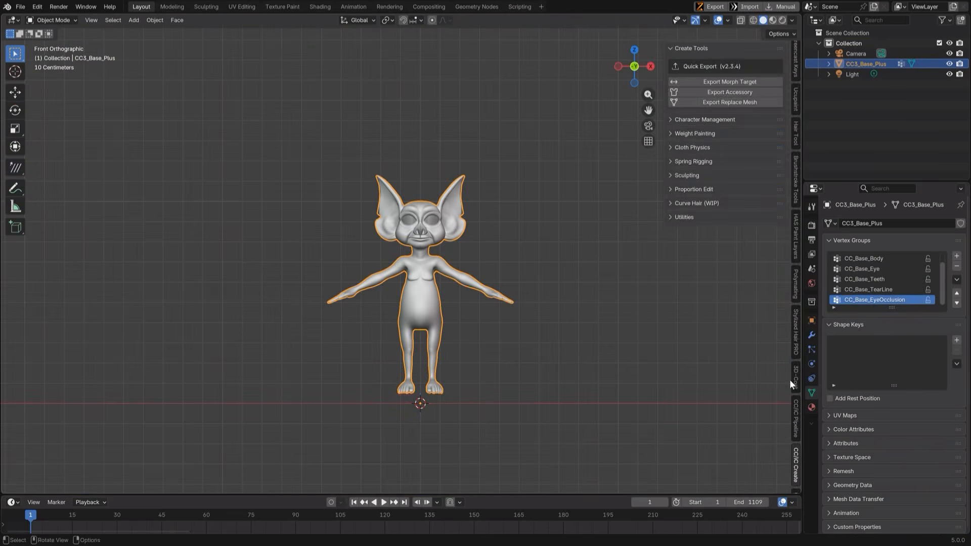
Return the sculpt to Character Creator as the body morph slider CC3_Base_Plus_morph_1 and dock the Blender DataLink window
{"action": "left_click", "coordinate": [798, 445]}
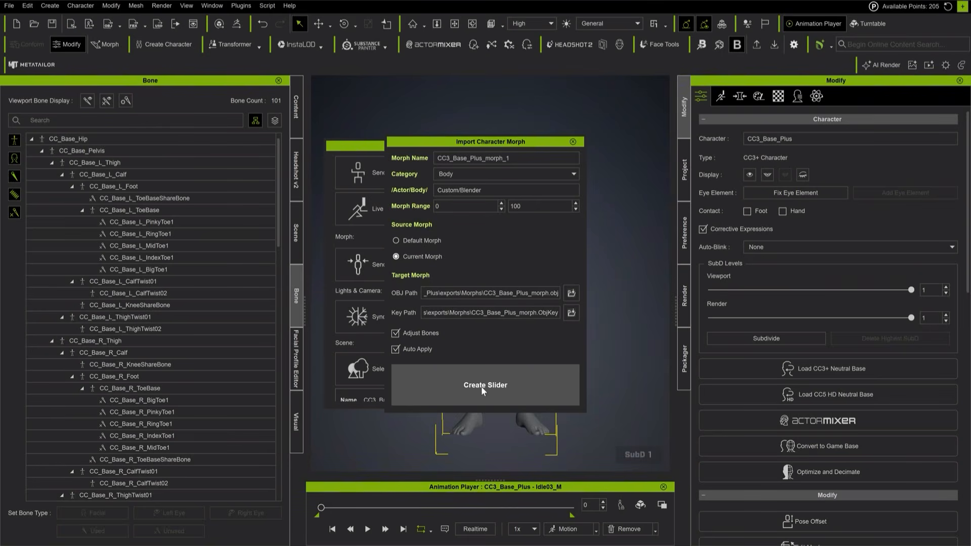
{"action": "left_click", "coordinate": [484, 390]}
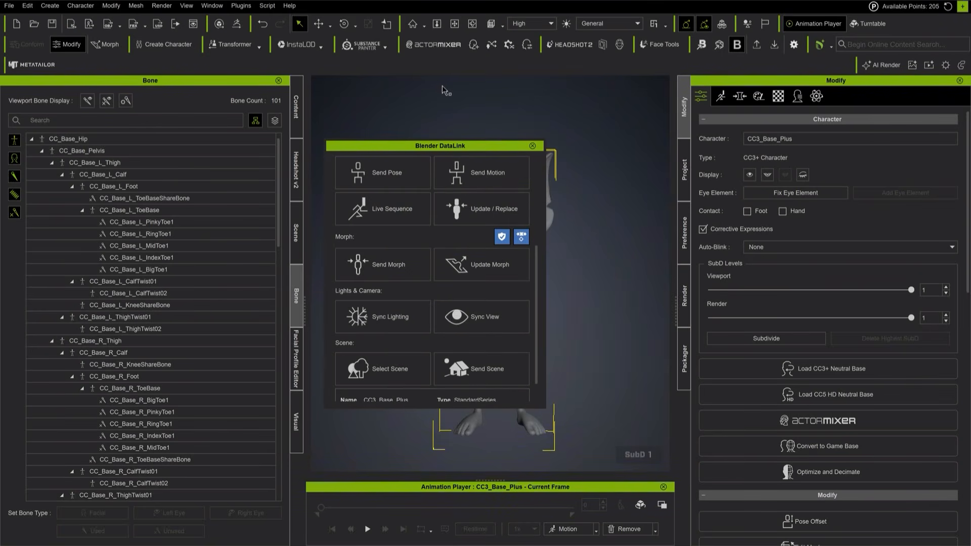
{"action": "left_click_drag", "start_coordinate": [471, 147], "coordinate": [265, 143]}
{"action": "left_click", "coordinate": [278, 148]}
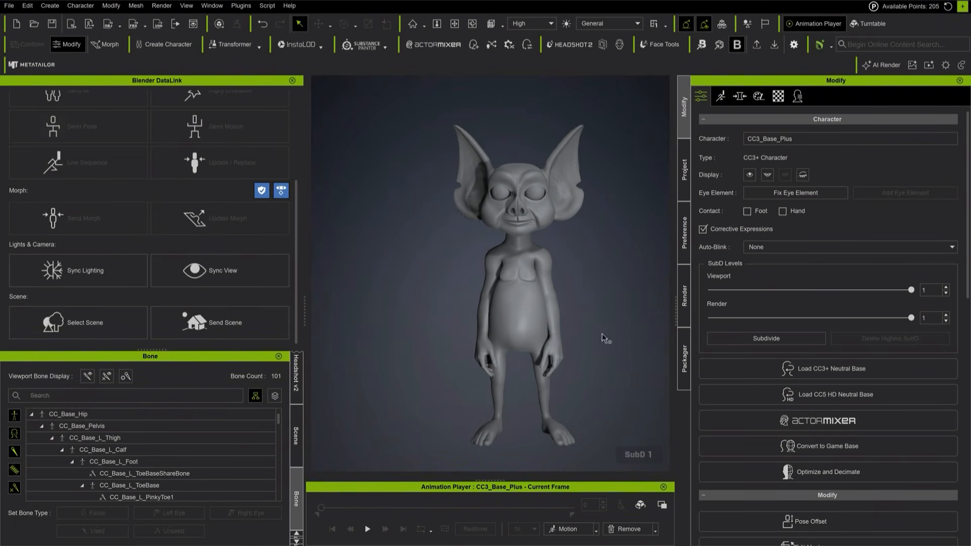
Reopen Proportion editing and scale the lengths of the thigh and calf bones with symmetry
{"action": "scroll", "coordinate": [798, 423], "scroll_direction": "down", "scroll_amount": 5}
{"action": "left_click", "coordinate": [810, 385]}
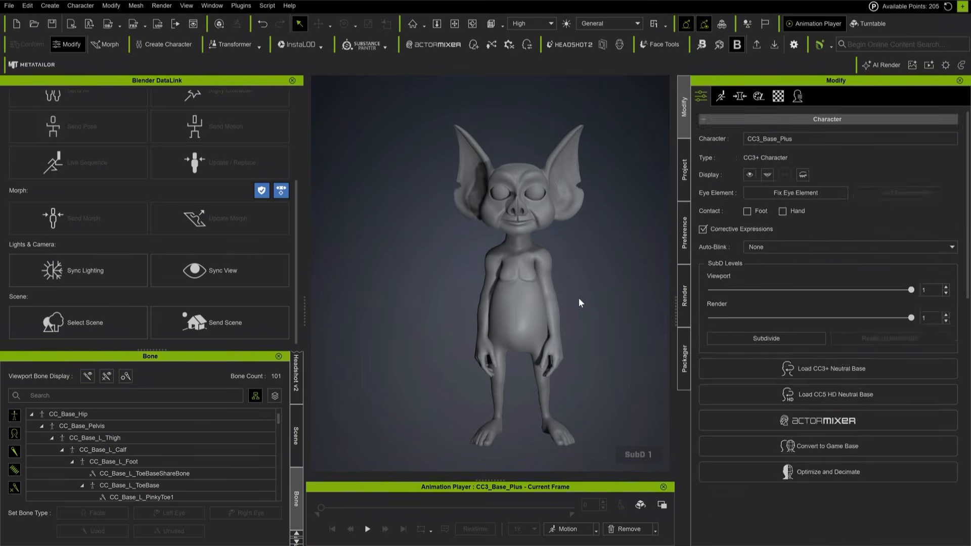
{"action": "left_click", "coordinate": [546, 347]}
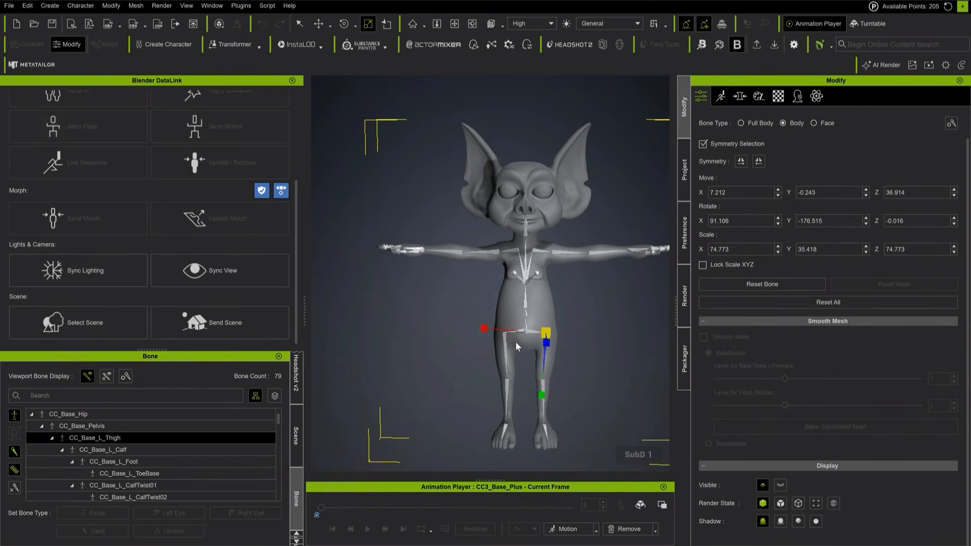
{"action": "left_click_drag", "start_coordinate": [541, 391], "coordinate": [542, 388]}
{"action": "left_click", "coordinate": [545, 400]}
{"action": "left_click_drag", "start_coordinate": [545, 431], "coordinate": [544, 423]}
Scale the neck bone and select the left clavicle bone for moving with symmetry selection on
{"action": "left_click", "coordinate": [526, 218]}
{"action": "left_click_drag", "start_coordinate": [525, 215], "coordinate": [552, 234]}
{"action": "left_click", "coordinate": [535, 251]}
{"action": "key", "text": "w"}
{"action": "left_click", "coordinate": [560, 252]}
{"action": "left_click", "coordinate": [542, 249]}
{"action": "scroll", "coordinate": [499, 115], "scroll_direction": "up", "scroll_amount": 1}
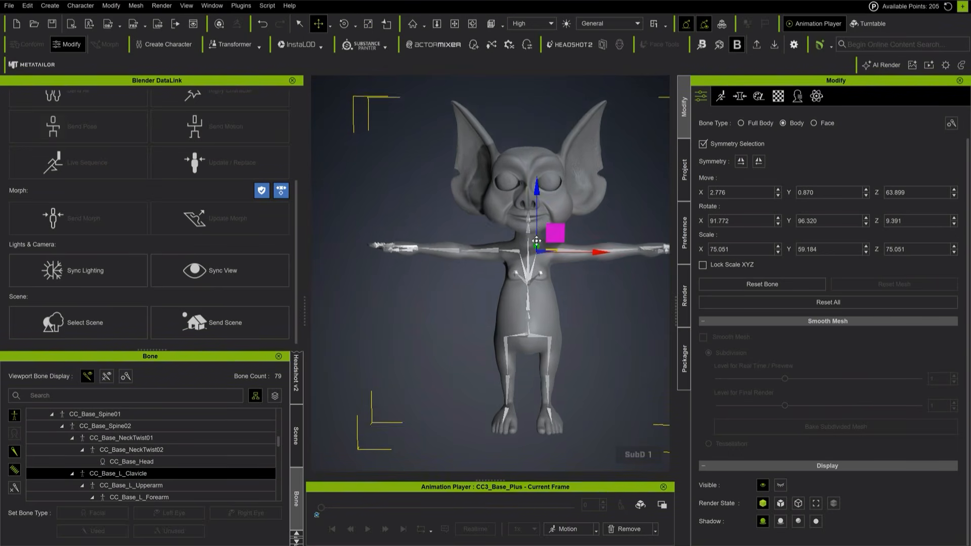
Move the clavicle bones slightly outward and down with symmetry
{"action": "middle_click_drag", "start_coordinate": [498, 115], "coordinate": [483, 144]}
{"action": "left_click", "coordinate": [607, 282]}
{"action": "key", "text": "e"}
{"action": "key", "text": "w"}
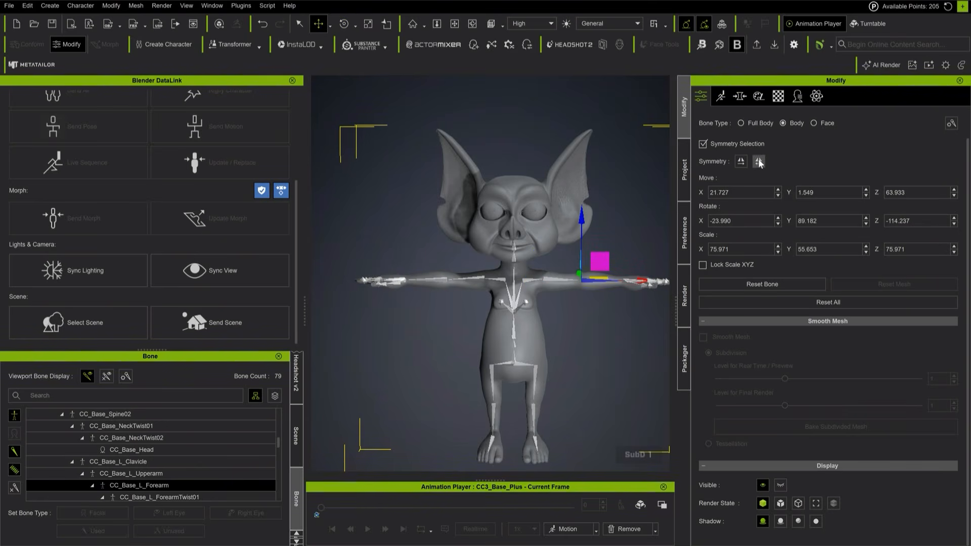
{"action": "left_click", "coordinate": [528, 282]}
{"action": "left_click_drag", "start_coordinate": [540, 260], "coordinate": [542, 262]}
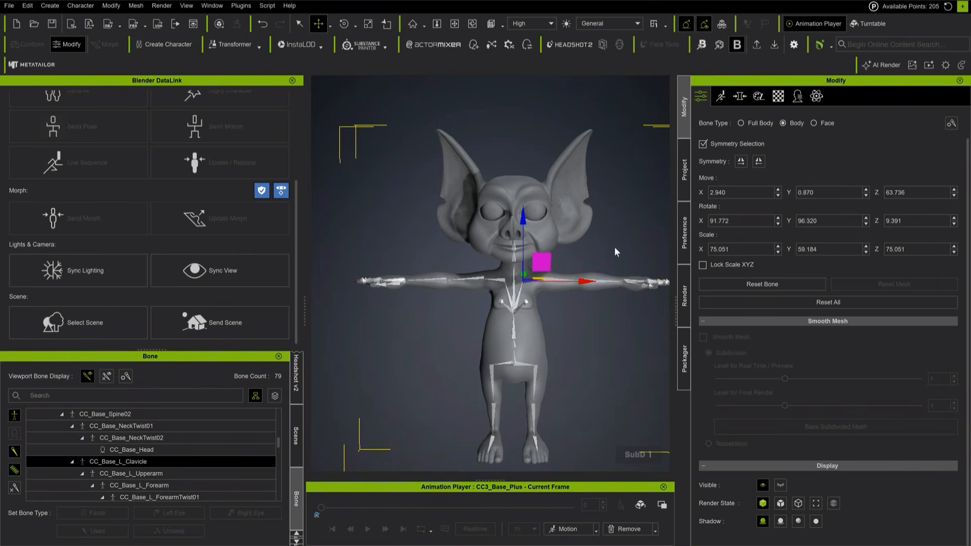
{"action": "scroll", "coordinate": [803, 164], "scroll_direction": "up", "scroll_amount": 1}
{"action": "left_click", "coordinate": [805, 125]}
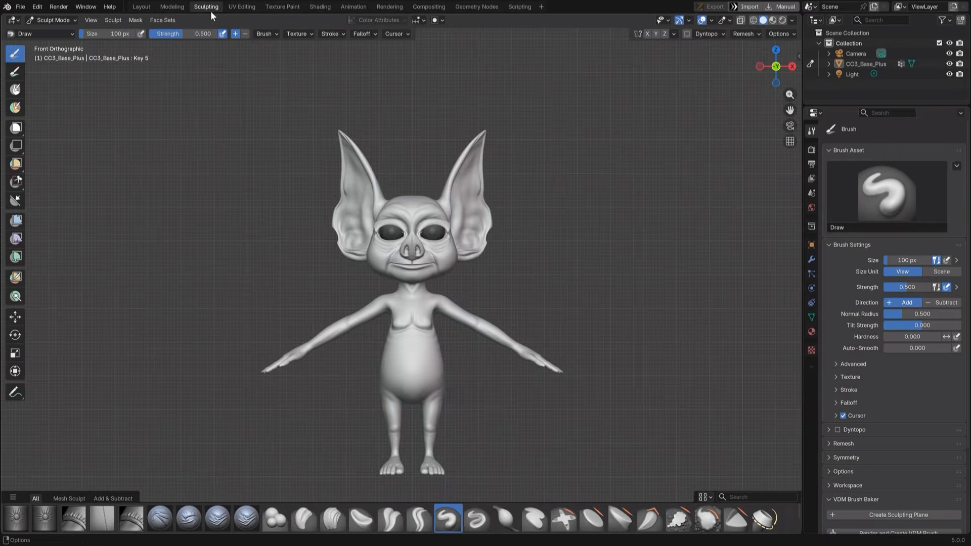
Switch to the Blender sculpt and turn on X-axis mirror symmetry for the brushes
{"action": "scroll", "coordinate": [275, 91], "scroll_direction": "up", "scroll_amount": 3}
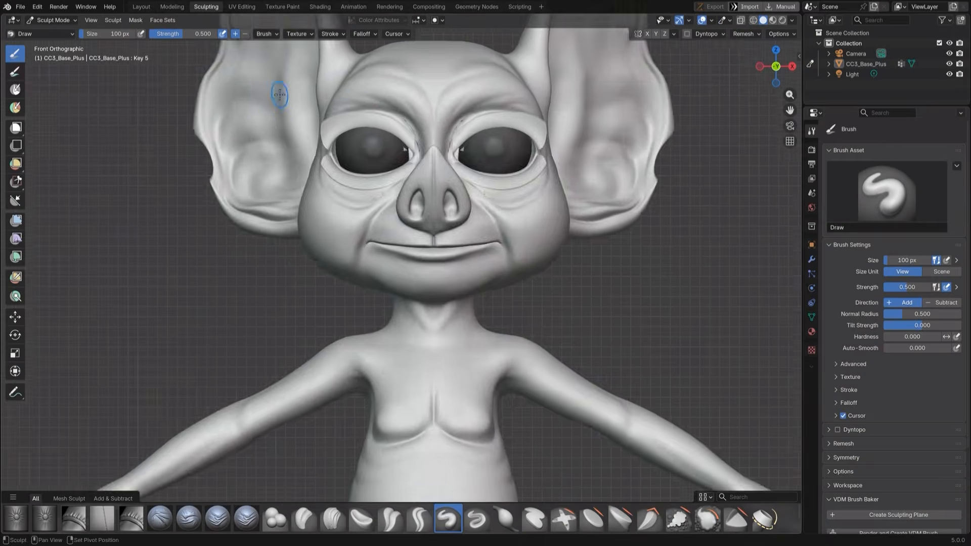
{"action": "scroll", "coordinate": [321, 221], "scroll_direction": "up", "scroll_amount": 3}
{"action": "scroll", "coordinate": [324, 222], "scroll_direction": "down", "scroll_amount": 3}
{"action": "left_click", "coordinate": [647, 34]}
{"action": "scroll", "coordinate": [347, 212], "scroll_direction": "up", "scroll_amount": 3}
{"action": "mouse_move", "coordinate": [335, 188]}
{"action": "middle_mouse_down"}
{"action": "mouse_move", "coordinate": [347, 212]}
{"action": "mouse_move", "coordinate": [313, 228]}
{"action": "mouse_move", "coordinate": [398, 352]}
{"action": "middle_mouse_up"}
{"action": "scroll", "coordinate": [347, 212], "scroll_direction": "down", "scroll_amount": 5}
{"action": "left_click_drag", "start_coordinate": [398, 351], "coordinate": [395, 377]}
{"action": "key", "text": "KP_1"}
Push the outer edge of the ears with the Grab brush and thicken the ear surface with Inflate/Deflate
{"action": "scroll", "coordinate": [283, 294], "scroll_direction": "up", "scroll_amount": 3}
{"action": "middle_click_drag", "start_coordinate": [254, 278], "coordinate": [276, 292], "text": "shift"}
{"action": "left_click_drag", "start_coordinate": [277, 292], "coordinate": [251, 283]}
{"action": "key", "text": "ctrl+z"}
{"action": "key", "text": "g"}
{"action": "mouse_move", "coordinate": [254, 343]}
{"action": "left_mouse_down"}
{"action": "mouse_move", "coordinate": [247, 350]}
{"action": "mouse_move", "coordinate": [304, 401]}
{"action": "mouse_move", "coordinate": [243, 369]}
{"action": "left_mouse_up"}
{"action": "key", "text": "i"}
{"action": "middle_click_drag", "start_coordinate": [263, 154], "coordinate": [294, 163]}
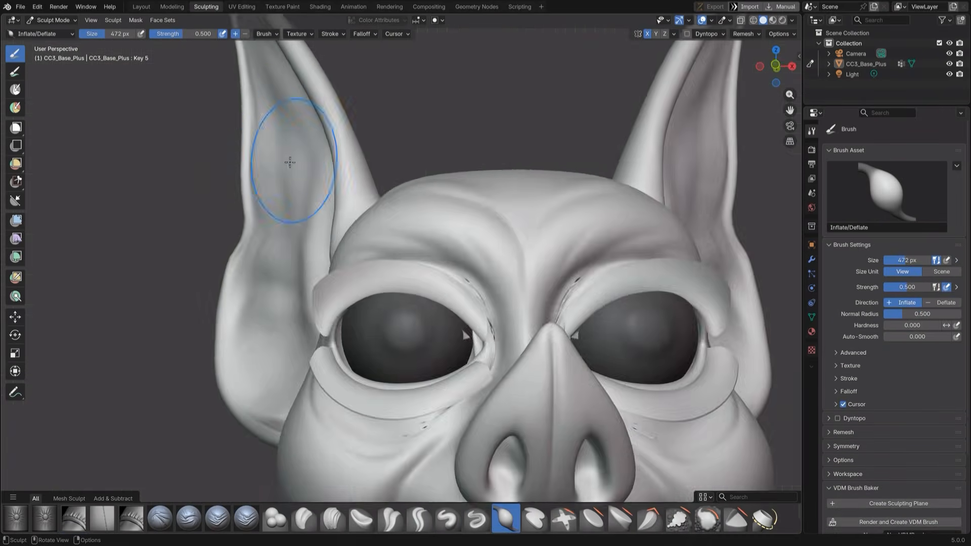
Shape a notch into the outer edge of both ears with the Grab brush
{"action": "key", "text": "g"}
{"action": "key", "text": "KP_1"}
{"action": "left_click_drag", "start_coordinate": [248, 261], "coordinate": [272, 277]}
{"action": "left_click_drag", "start_coordinate": [267, 234], "coordinate": [253, 239]}
{"action": "mouse_move", "coordinate": [254, 279]}
{"action": "left_mouse_down"}
{"action": "mouse_move", "coordinate": [272, 286]}
{"action": "mouse_move", "coordinate": [271, 307]}
{"action": "left_mouse_up"}
{"action": "middle_click_drag", "start_coordinate": [275, 250], "coordinate": [289, 263]}
{"action": "left_click_drag", "start_coordinate": [284, 298], "coordinate": [302, 320]}
{"action": "scroll", "coordinate": [306, 251], "scroll_direction": "down", "scroll_amount": 4}
{"action": "mouse_move", "coordinate": [305, 252]}
{"action": "middle_mouse_down"}
{"action": "mouse_move", "coordinate": [478, 306]}
{"action": "mouse_move", "coordinate": [280, 334]}
{"action": "middle_mouse_up"}
{"action": "scroll", "coordinate": [280, 334], "scroll_direction": "up", "scroll_amount": 2}
{"action": "scroll", "coordinate": [422, 353], "scroll_direction": "up", "scroll_amount": 3}
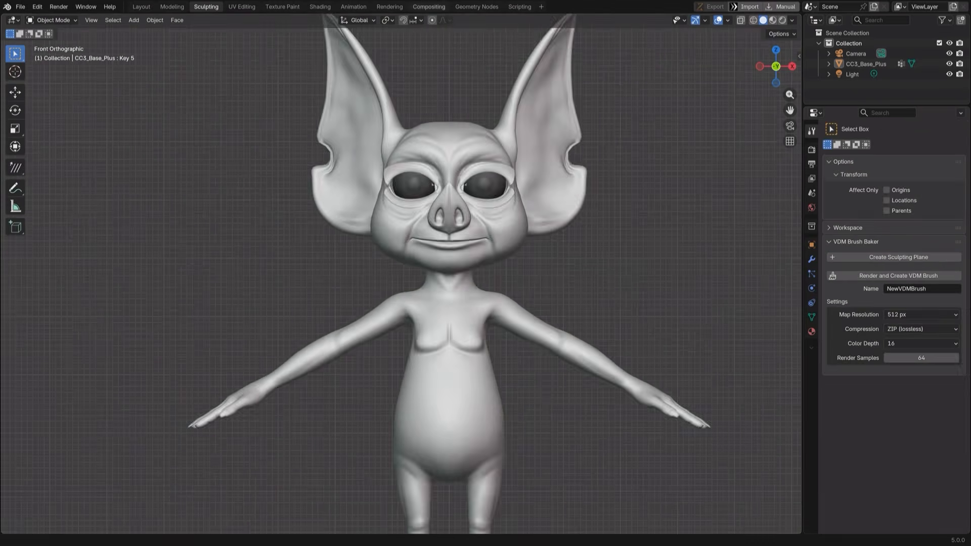
Sculpt soft skin folds on the upper torso below the chest with the Draw brush
{"action": "left_click", "coordinate": [58, 7]}
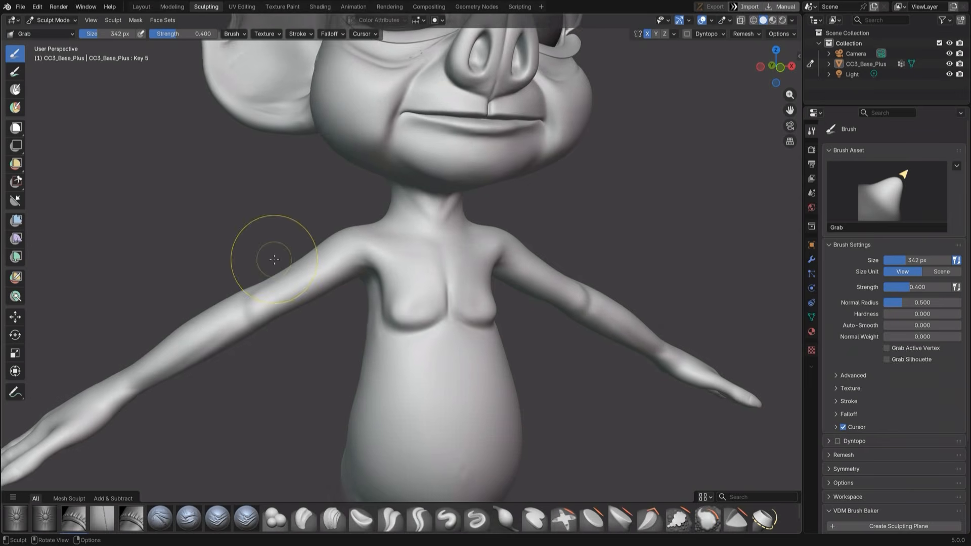
{"action": "left_click", "coordinate": [448, 518]}
{"action": "middle_click_drag", "start_coordinate": [390, 347], "coordinate": [400, 329]}
{"action": "middle_click_drag", "start_coordinate": [238, 263], "coordinate": [402, 257]}
{"action": "key", "text": "f"}
{"action": "left_click_drag", "start_coordinate": [388, 177], "coordinate": [386, 213]}
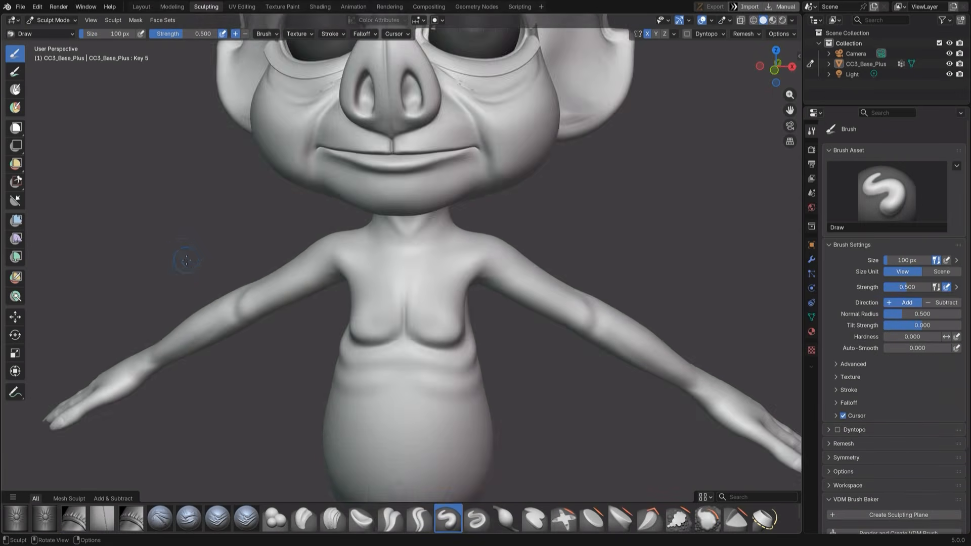
Refine the wrinkles of the face and the inner ears with the Crease Sharp and Draw brushes
{"action": "scroll", "coordinate": [401, 273], "scroll_direction": "up", "scroll_amount": 4}
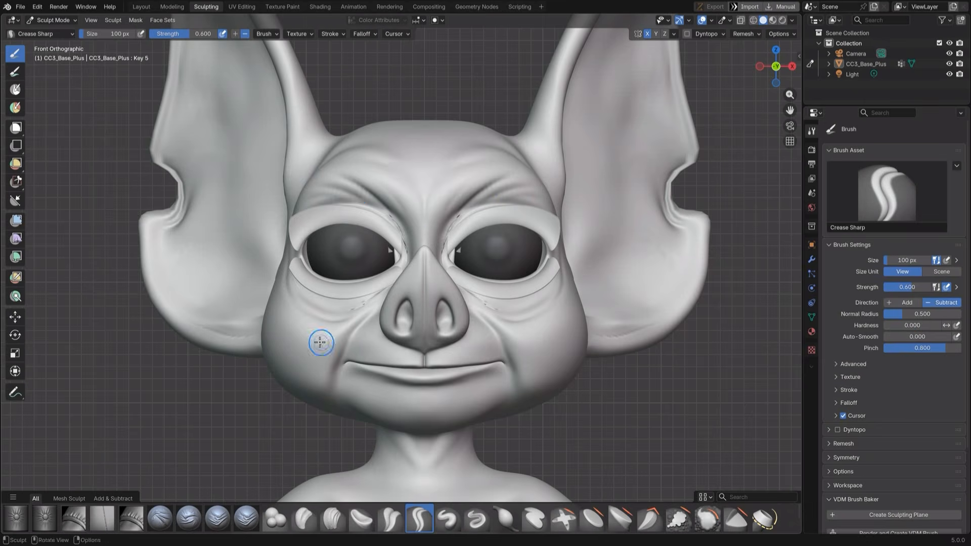
{"action": "middle_click_drag", "start_coordinate": [321, 343], "coordinate": [322, 338]}
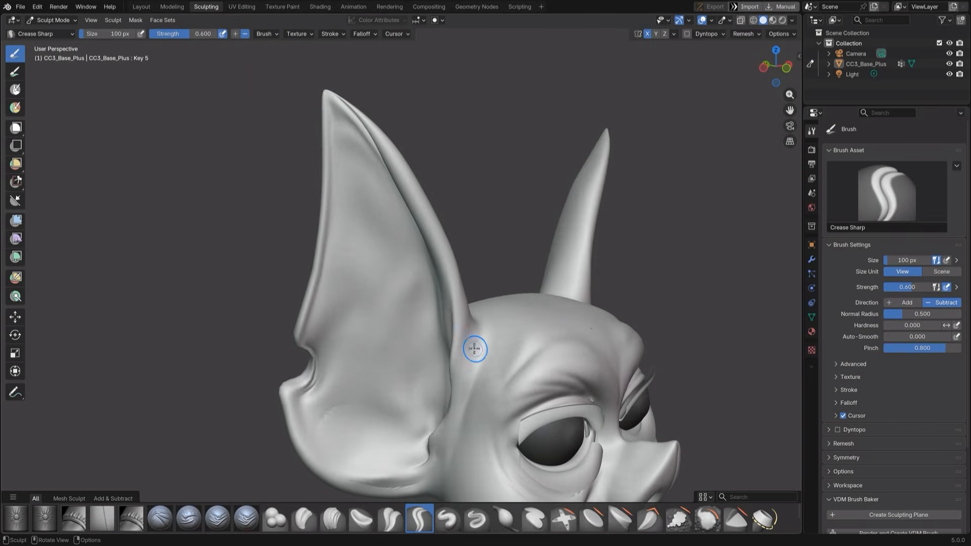
{"action": "scroll", "coordinate": [317, 415], "scroll_direction": "up", "scroll_amount": 1}
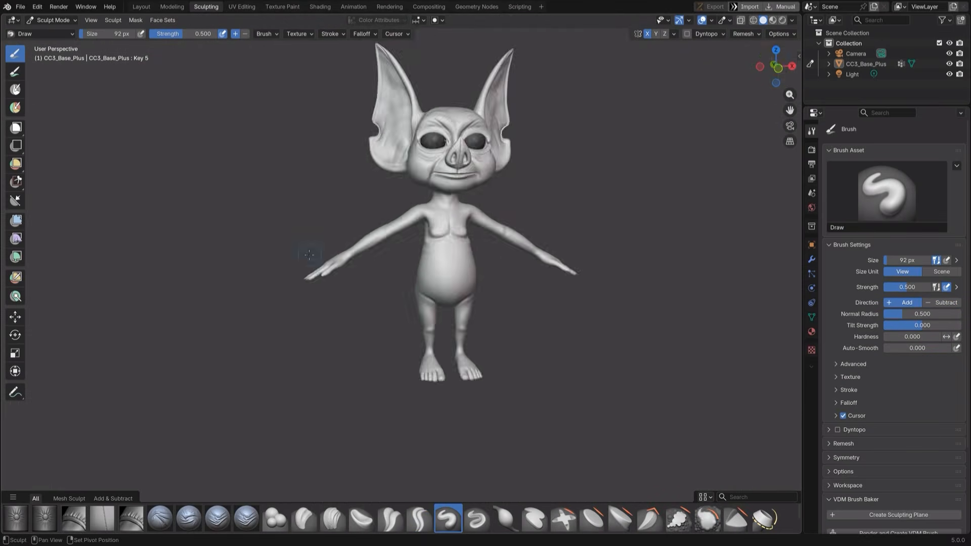
In Edit Mode, select the linked arm and leg surfaces and hide them to expose the separate nail pieces
{"action": "left_click", "coordinate": [162, 20]}
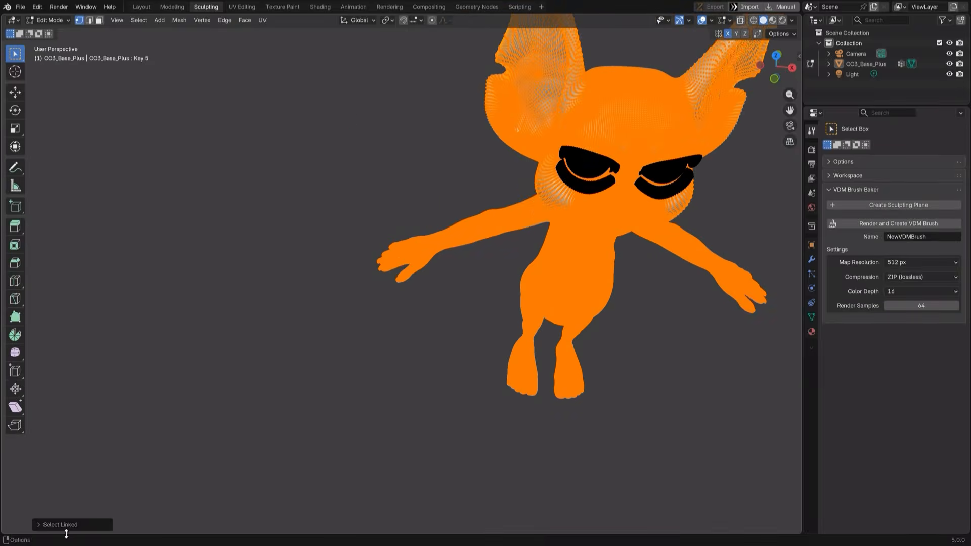
{"action": "left_click", "coordinate": [66, 525]}
{"action": "left_click", "coordinate": [120, 522]}
{"action": "key", "text": "l"}
{"action": "middle_click_drag", "start_coordinate": [687, 246], "coordinate": [685, 231]}
{"action": "key", "text": "l"}
{"action": "key", "text": "l"}
{"action": "scroll", "coordinate": [411, 275], "scroll_direction": "up", "scroll_amount": 3}
{"action": "key", "text": "h"}
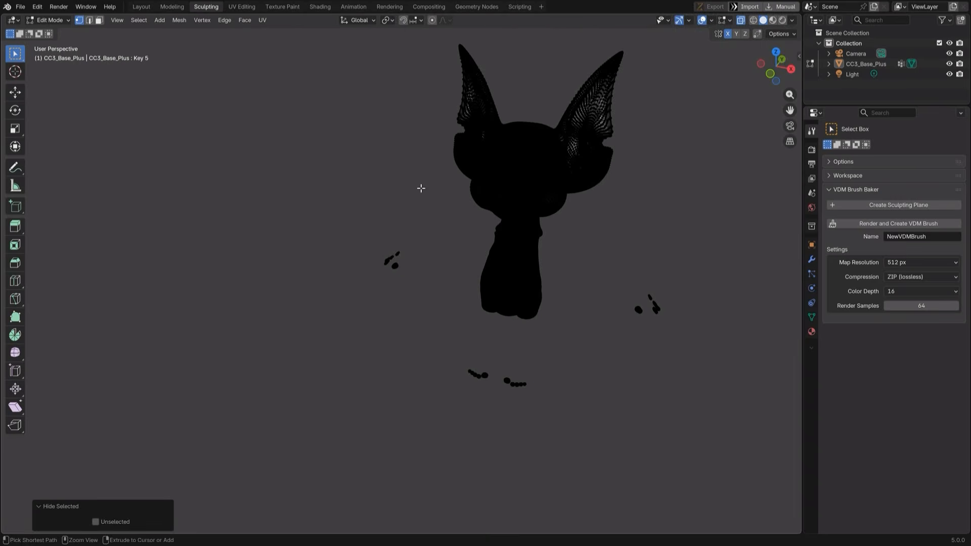
Select the fingernails and toenails and create a face set from the Edit Mode selection in Sculpt Mode
{"action": "mouse_move", "coordinate": [408, 303]}
{"action": "right_mouse_down", "text": "ctrl"}
{"action": "mouse_move", "coordinate": [531, 429]}
{"action": "mouse_move", "coordinate": [657, 313]}
{"action": "right_mouse_up", "text": "ctrl"}
{"action": "left_click", "coordinate": [50, 20]}
{"action": "left_click", "coordinate": [56, 54]}
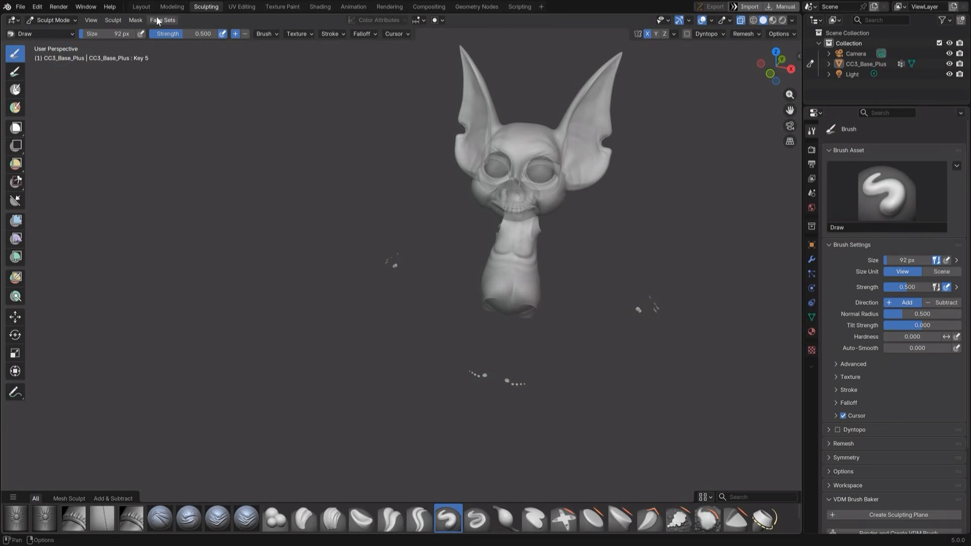
{"action": "left_click", "coordinate": [161, 20]}
{"action": "left_click", "coordinate": [192, 55]}
Pull the thumbnail into a longer shape with the Grab brush
{"action": "middle_click_drag", "start_coordinate": [329, 212], "coordinate": [335, 205]}
{"action": "scroll", "coordinate": [391, 261], "scroll_direction": "up", "scroll_amount": 8}
{"action": "middle_click_drag", "start_coordinate": [392, 261], "coordinate": [310, 183], "text": "shift"}
{"action": "middle_click_drag", "start_coordinate": [398, 261], "coordinate": [461, 404], "text": "shift"}
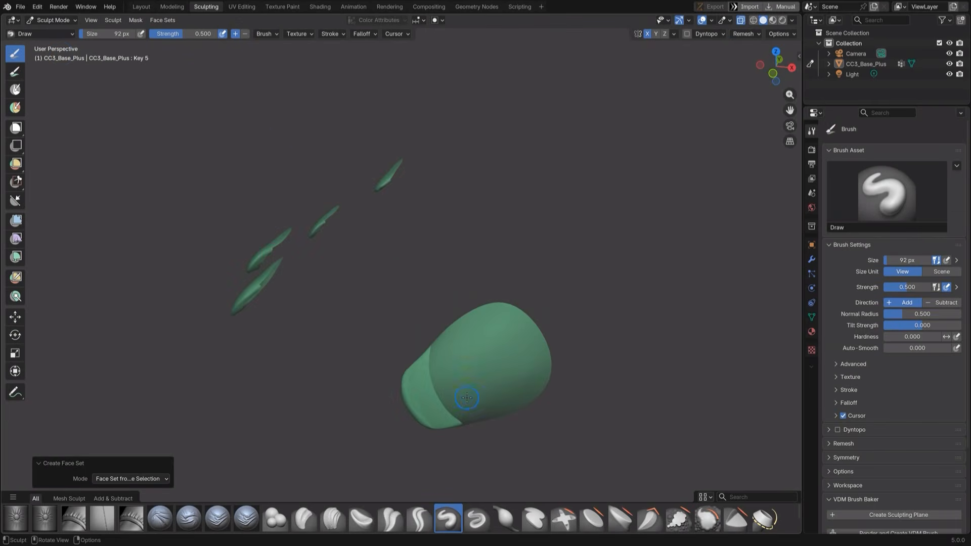
{"action": "key", "text": "g"}
{"action": "left_click_drag", "start_coordinate": [436, 381], "coordinate": [393, 369]}
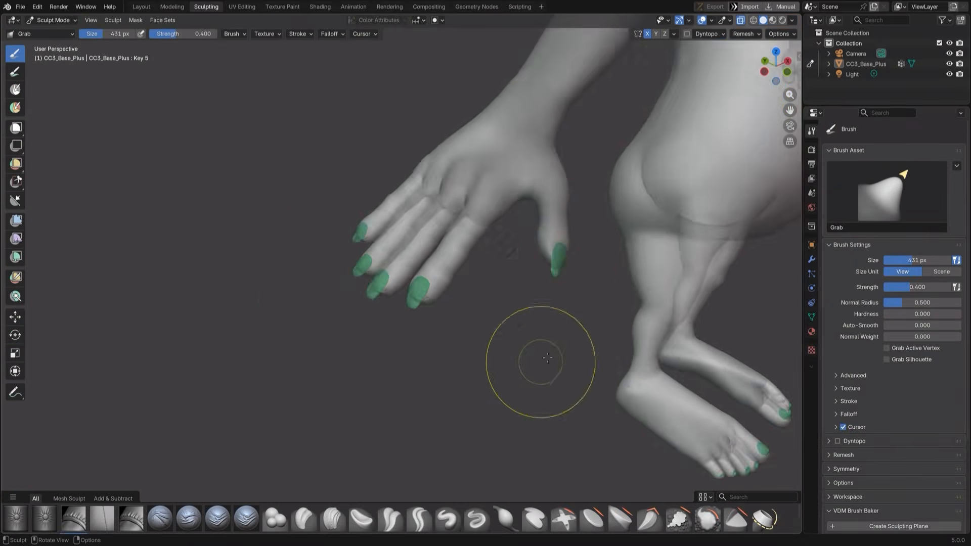
Turn off X-ray display and enable Face Sets Boundary auto-masking
{"action": "left_click", "coordinate": [740, 21]}
{"action": "middle_click_drag", "start_coordinate": [485, 294], "coordinate": [397, 298]}
{"action": "scroll", "coordinate": [398, 297], "scroll_direction": "up", "scroll_amount": 5}
{"action": "left_click", "coordinate": [438, 20]}
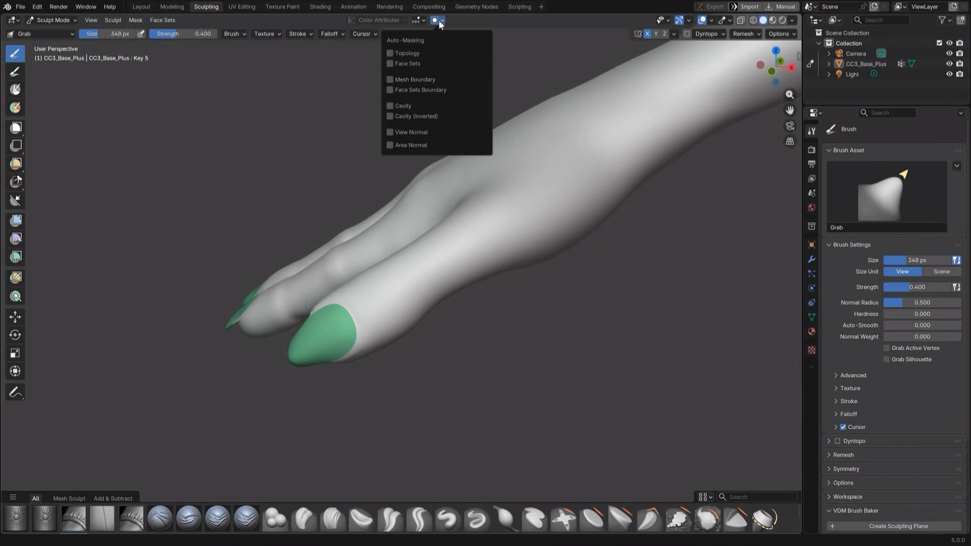
{"action": "left_click", "coordinate": [389, 90]}
Stretch the fingernails into claws with a smaller Grab brush
{"action": "mouse_move", "coordinate": [284, 352]}
{"action": "middle_mouse_down"}
{"action": "mouse_move", "coordinate": [313, 263]}
{"action": "mouse_move", "coordinate": [291, 323]}
{"action": "mouse_move", "coordinate": [303, 369]}
{"action": "middle_mouse_up"}
{"action": "key", "text": "f"}
{"action": "left_click", "coordinate": [243, 349]}
{"action": "mouse_move", "coordinate": [243, 349]}
{"action": "middle_mouse_down"}
{"action": "mouse_move", "coordinate": [267, 423]}
{"action": "mouse_move", "coordinate": [326, 444]}
{"action": "middle_mouse_up"}
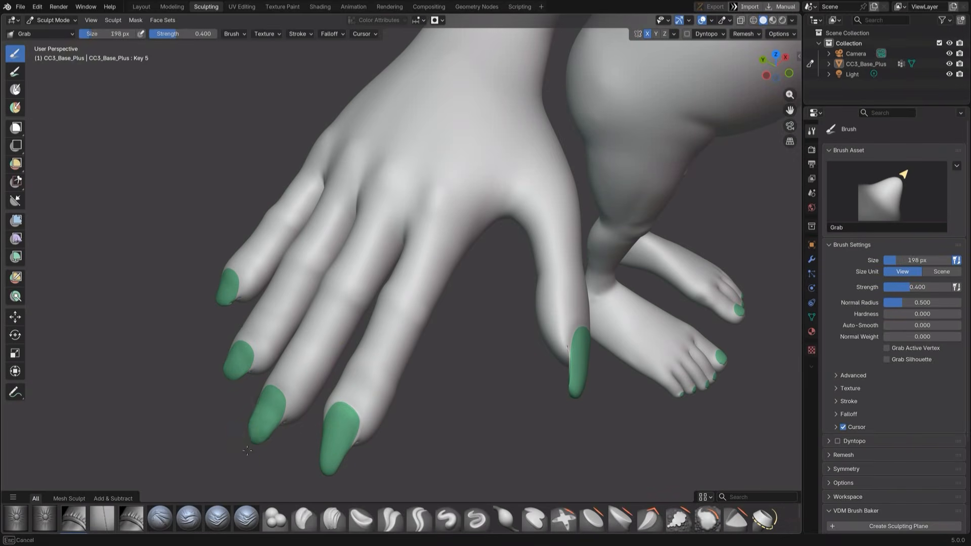
Carve knuckle creases, finger joint lines and palm folds on the hands with the Crease Sharp and Draw brushes
{"action": "mouse_move", "coordinate": [264, 427]}
{"action": "middle_mouse_down"}
{"action": "mouse_move", "coordinate": [223, 347]}
{"action": "mouse_move", "coordinate": [313, 385]}
{"action": "mouse_move", "coordinate": [404, 402]}
{"action": "middle_mouse_up"}
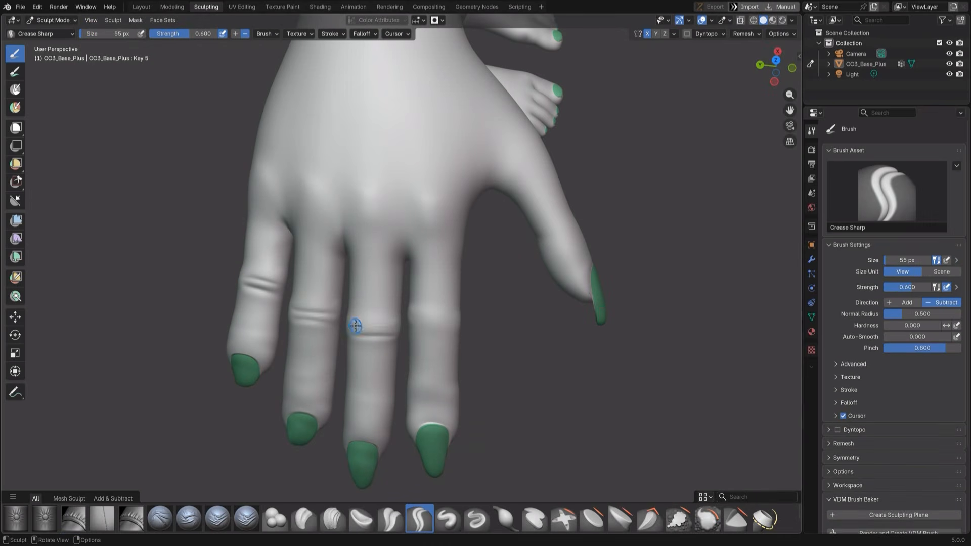
{"action": "middle_click_drag", "start_coordinate": [412, 408], "coordinate": [352, 281]}
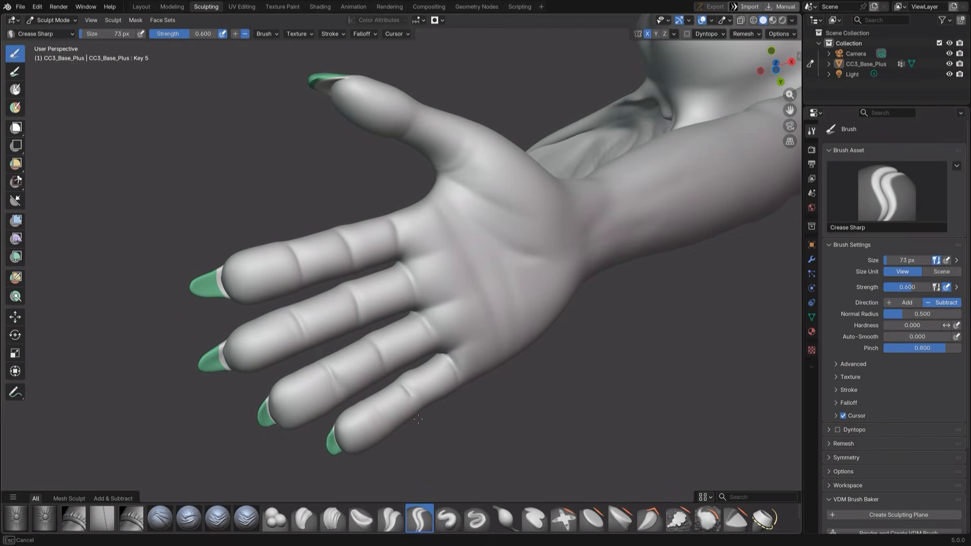
{"action": "middle_click_drag", "start_coordinate": [418, 418], "coordinate": [503, 267]}
{"action": "key", "text": "x"}
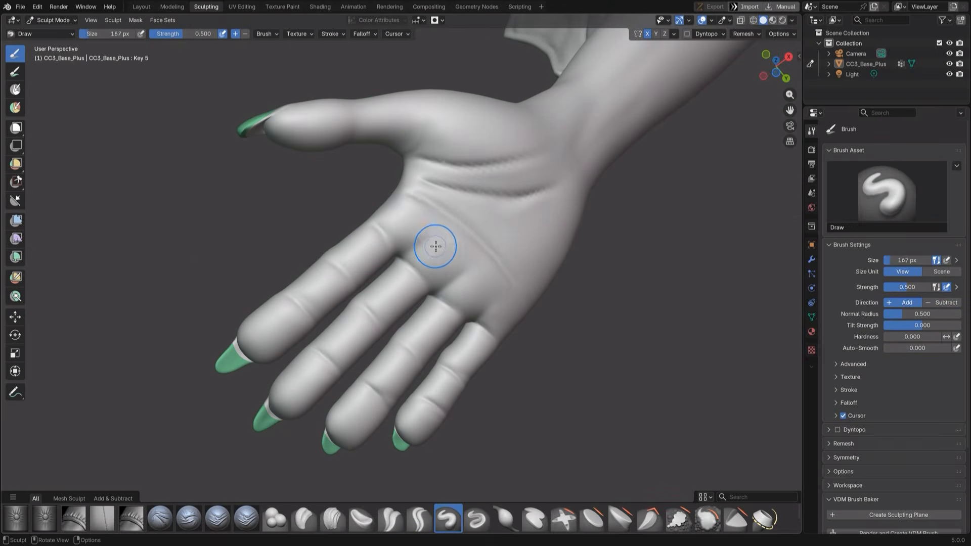
{"action": "key", "text": "shift+c"}
Build up skin folds under the chest and along the side of the ribs with the Draw brush
{"action": "middle_click_drag", "start_coordinate": [455, 211], "coordinate": [430, 147]}
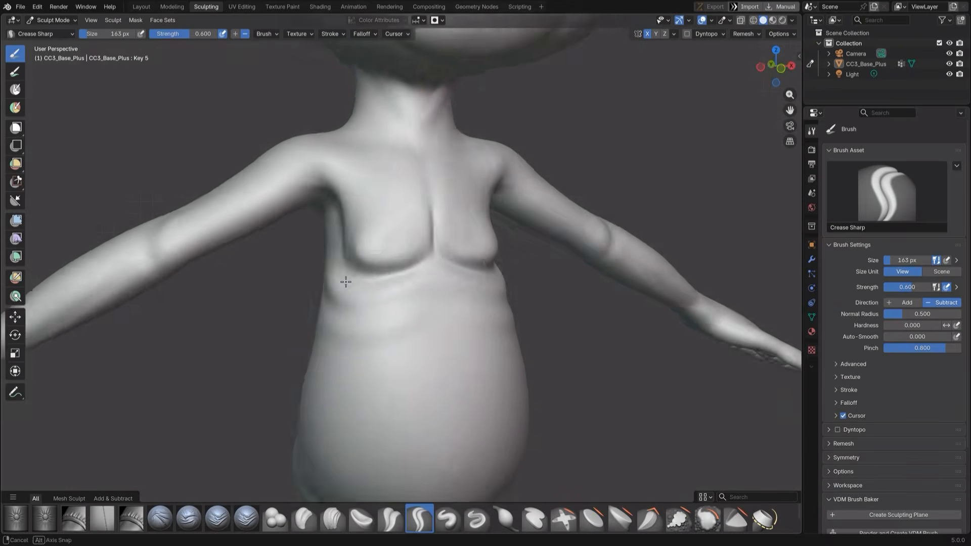
{"action": "key", "text": "x"}
{"action": "left_click_drag", "start_coordinate": [335, 228], "coordinate": [455, 309]}
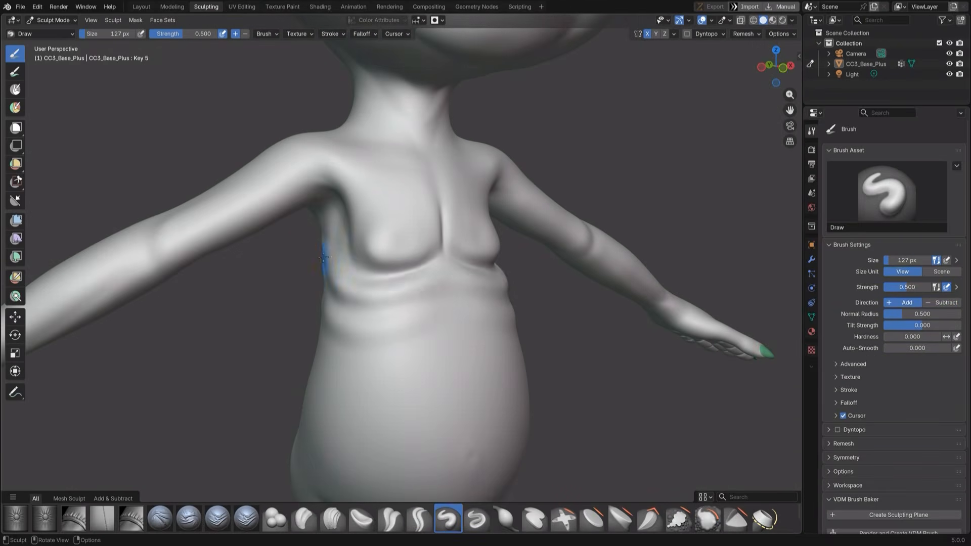
{"action": "left_click_drag", "start_coordinate": [326, 271], "coordinate": [435, 276]}
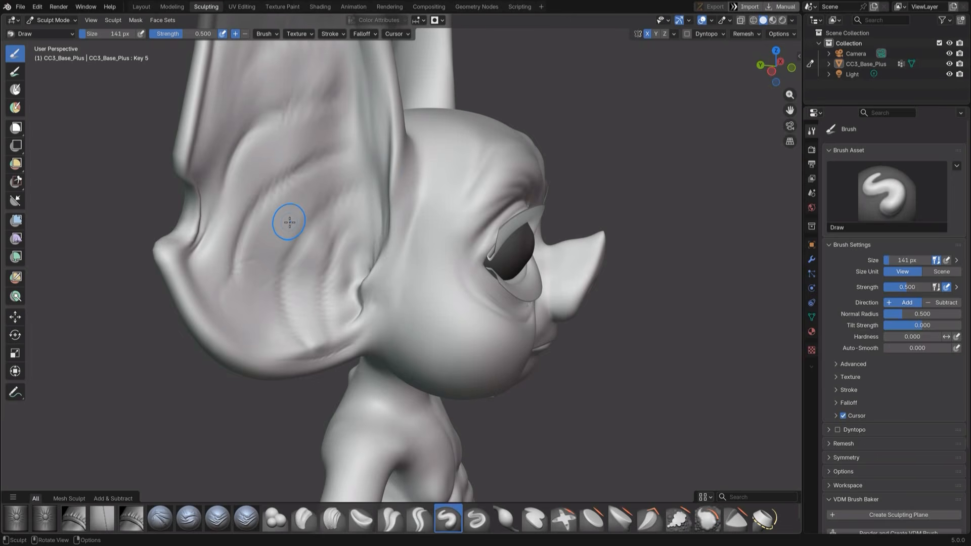
Carve curved ridges inside the ears with Crease Sharp and reshape the ear notch from behind with Grab
{"action": "key", "text": "shift+c"}
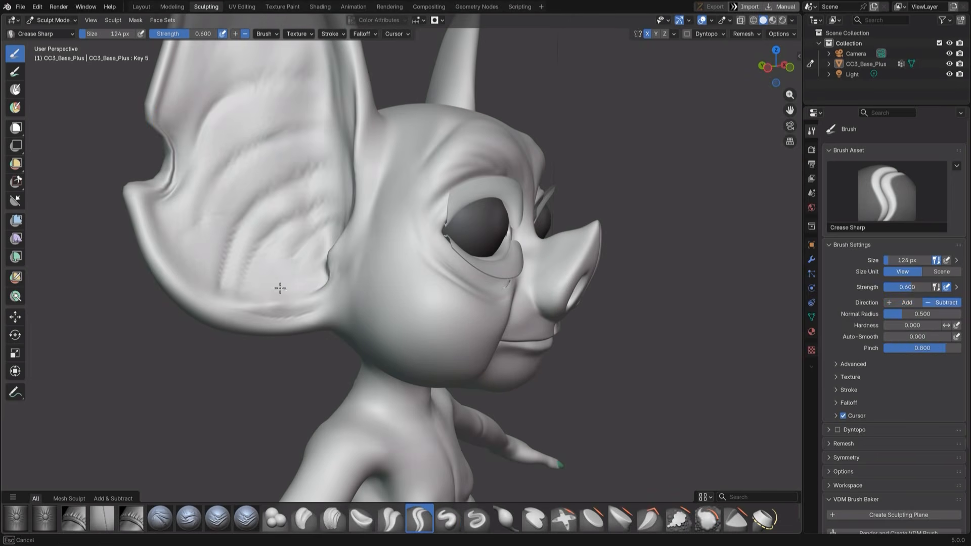
{"action": "left_click_drag", "start_coordinate": [280, 288], "coordinate": [187, 171]}
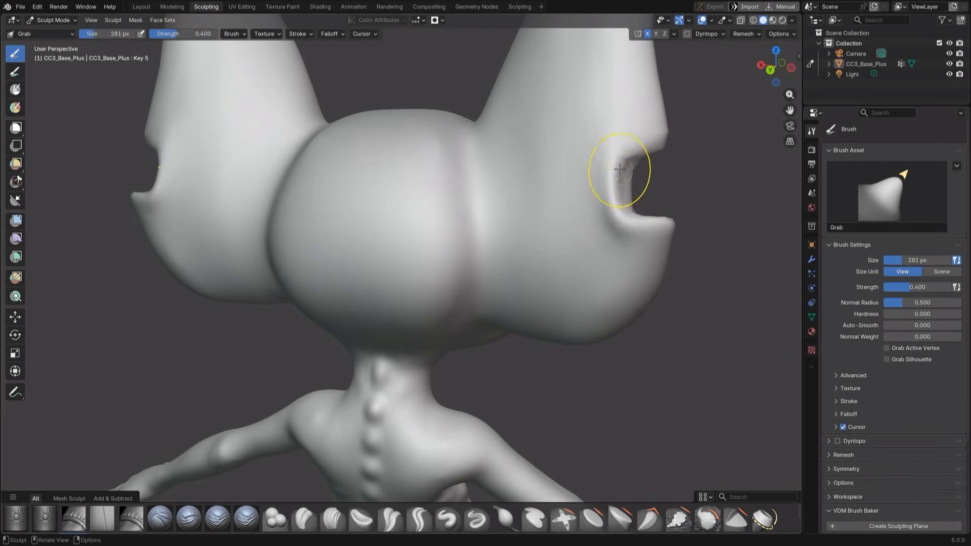
{"action": "left_click_drag", "start_coordinate": [620, 170], "coordinate": [638, 177]}
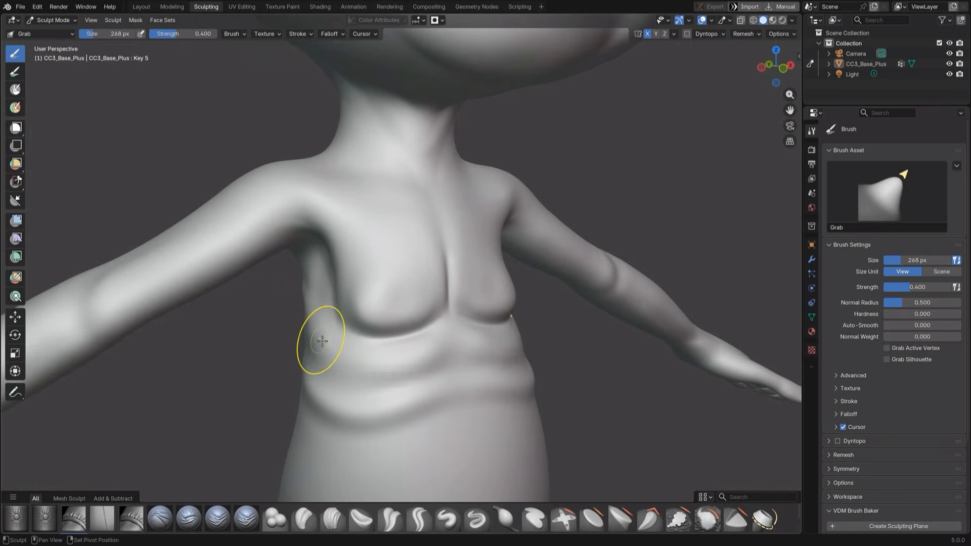
Deepen the folds above the belly with the Crease Sharp brush and smooth the side of the waist
{"action": "key", "text": "shift+c"}
{"action": "left_click_drag", "start_coordinate": [419, 381], "coordinate": [426, 416]}
{"action": "left_click_drag", "start_coordinate": [426, 416], "coordinate": [489, 400]}
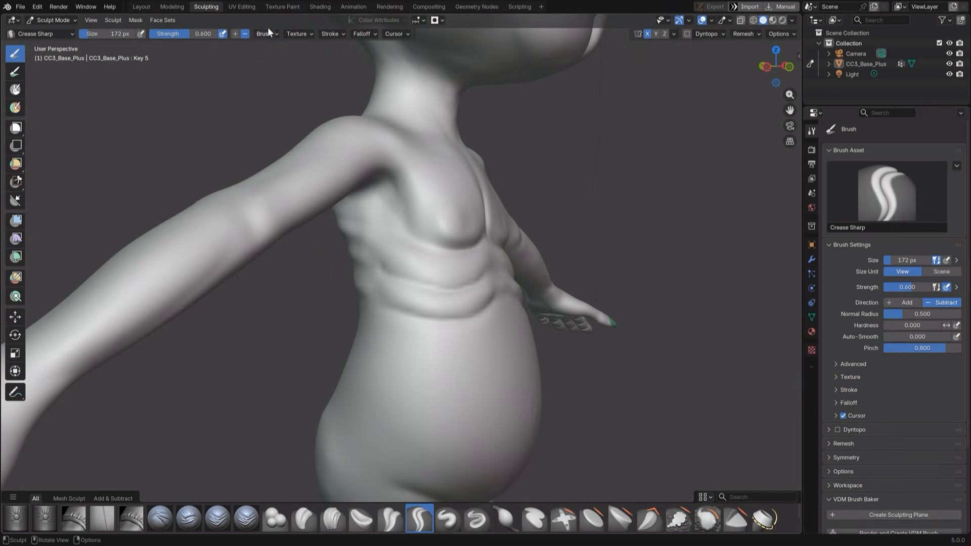
{"action": "left_click_drag", "start_coordinate": [365, 292], "coordinate": [365, 292], "text": "shift"}
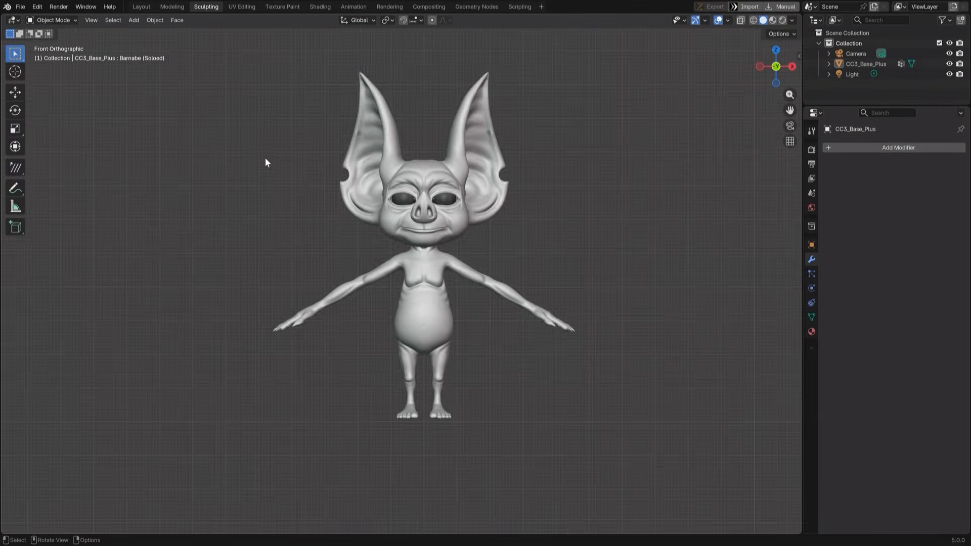
Add a plane, scale its geometry to 0.1 in Edit Mode and rotate it 90 degrees around X
{"action": "scroll", "coordinate": [290, 201], "scroll_direction": "up", "scroll_amount": 2}
{"action": "middle_click_drag", "start_coordinate": [542, 195], "coordinate": [517, 239], "text": "shift"}
{"action": "key", "text": "shift+a"}
{"action": "left_click", "coordinate": [616, 221]}
{"action": "middle_click_drag", "start_coordinate": [372, 232], "coordinate": [652, 323]}
{"action": "key", "text": "Tab"}
{"action": "type", "text": "s.1"}
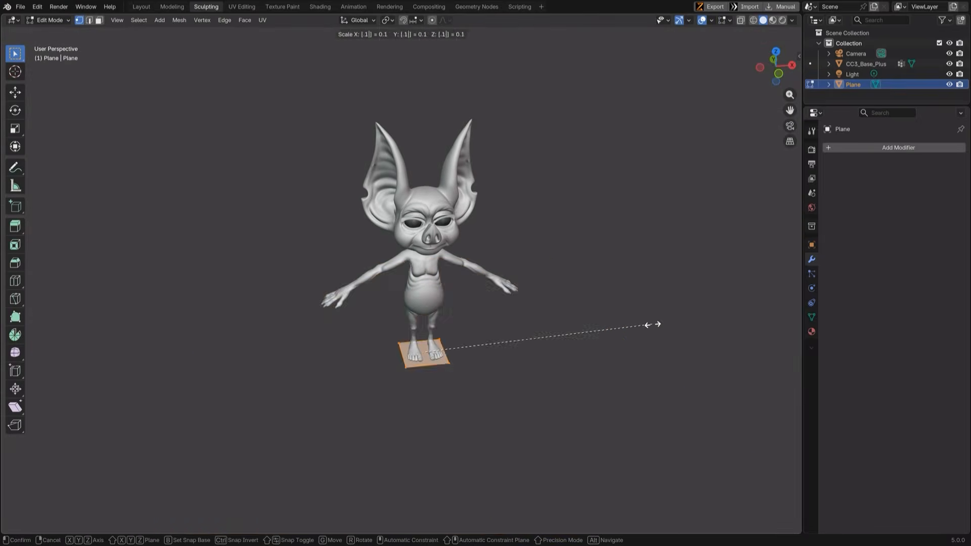
{"action": "key", "text": "Return"}
{"action": "key", "text": "KP_3"}
{"action": "type", "text": "rx90"}
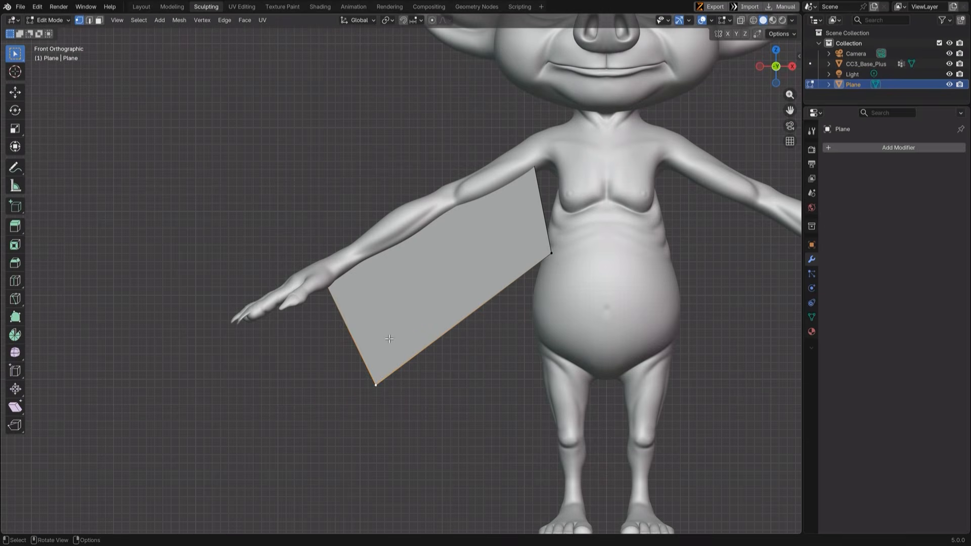
Move the plane's corner vertices so it spans from the underside of the arm to the side of the torso
{"action": "key", "text": "g"}
{"action": "left_click", "coordinate": [365, 294]}
{"action": "left_click", "coordinate": [551, 252]}
{"action": "middle_click_drag", "start_coordinate": [556, 175], "coordinate": [680, 212]}
{"action": "key", "text": "g"}
{"action": "left_click", "coordinate": [490, 212]}
{"action": "middle_click_drag", "start_coordinate": [490, 213], "coordinate": [551, 253]}
{"action": "left_click", "coordinate": [572, 348]}
{"action": "key", "text": "g"}
{"action": "left_click", "coordinate": [516, 331]}
{"action": "middle_click_drag", "start_coordinate": [516, 331], "coordinate": [493, 270]}
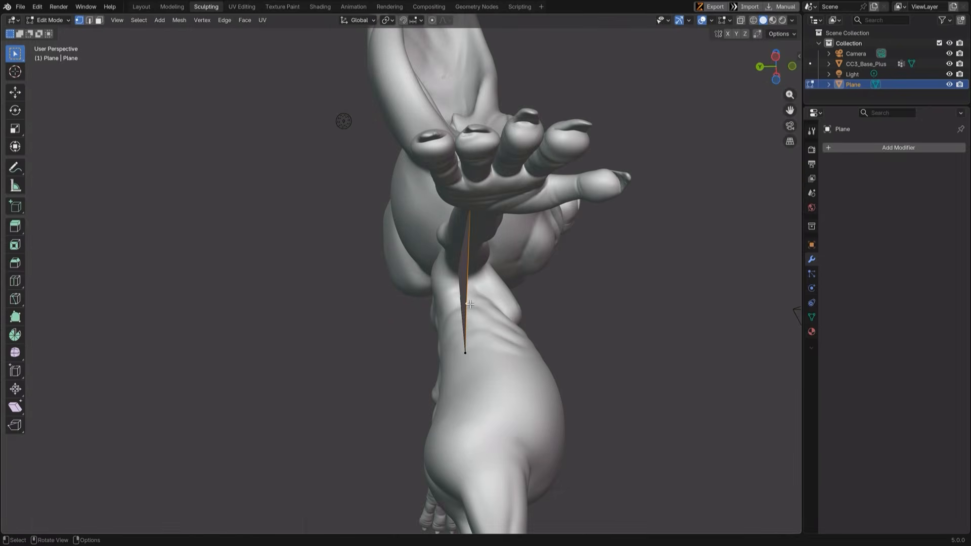
Flatten the whole plane by scaling it to 0 along Y
{"action": "key", "text": "KP_1"}
{"action": "key", "text": "a"}
{"action": "key", "text": "s"}
{"action": "key", "text": "y"}
{"action": "key", "text": "0"}
{"action": "key", "text": "Return"}
Adjust the plane's vertices with the Move tool to fit the arm and torso, pulling its lower outer corner inward
{"action": "middle_click_drag", "start_coordinate": [430, 307], "coordinate": [440, 167]}
{"action": "left_click_drag", "start_coordinate": [494, 356], "coordinate": [449, 281]}
{"action": "left_click", "coordinate": [15, 92]}
{"action": "middle_click_drag", "start_coordinate": [449, 281], "coordinate": [348, 243]}
{"action": "left_click", "coordinate": [339, 129]}
{"action": "left_click", "coordinate": [407, 218], "text": "shift"}
{"action": "key", "text": "KP_1"}
{"action": "left_click_drag", "start_coordinate": [315, 308], "coordinate": [337, 299]}
{"action": "left_click", "coordinate": [372, 337]}
{"action": "left_click_drag", "start_coordinate": [372, 337], "coordinate": [421, 318]}
Subdivide the plane into a grid with loop cuts in both directions
{"action": "key", "text": "ctrl+r"}
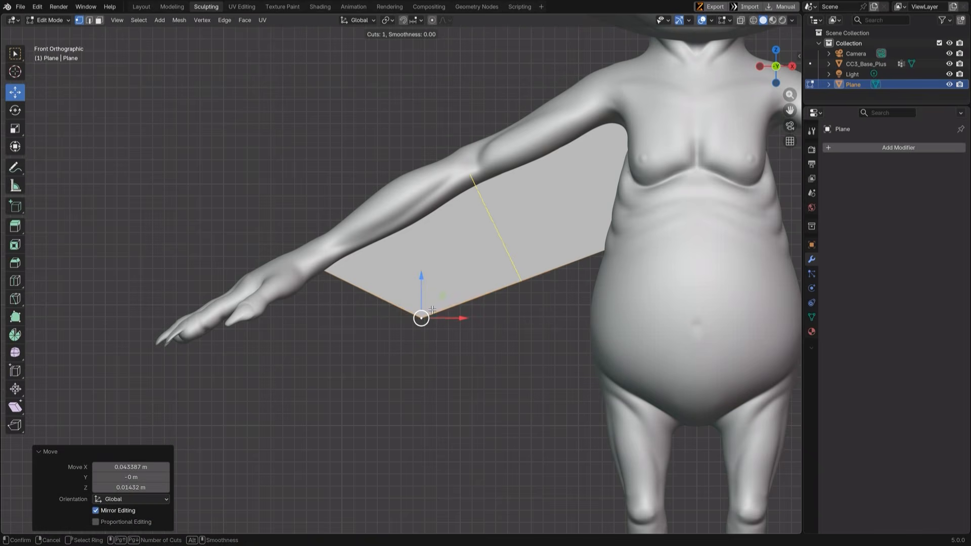
{"action": "scroll", "coordinate": [432, 310], "scroll_direction": "down", "scroll_amount": 1}
{"action": "left_click", "coordinate": [432, 309]}
{"action": "key", "text": "ctrl+r"}
{"action": "left_click", "coordinate": [435, 296]}
{"action": "middle_click_drag", "start_coordinate": [439, 286], "coordinate": [471, 238]}
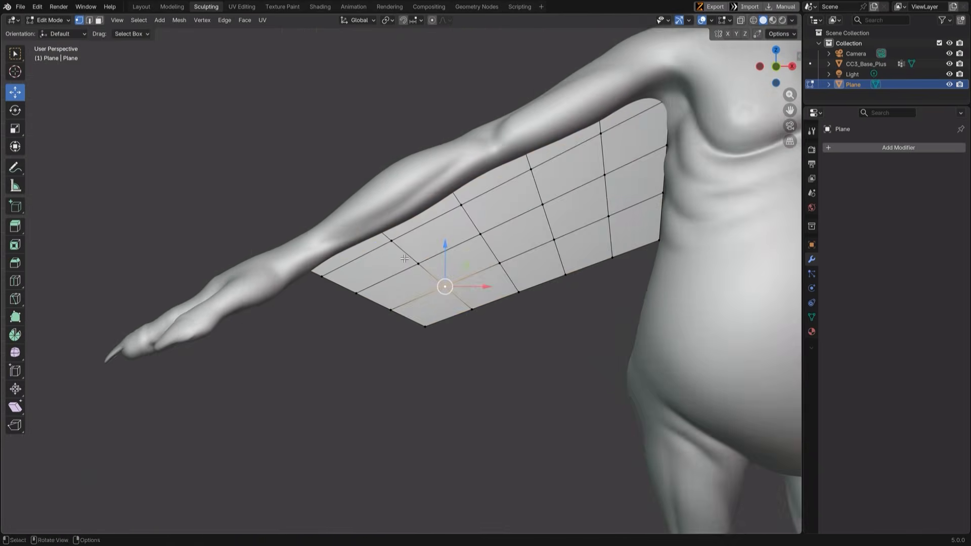
Switch the plane to Sculpt Mode and set up the Grab brush at a size of 472 px
{"action": "key", "text": "KP_1"}
{"action": "left_click", "coordinate": [53, 20]}
{"action": "left_click", "coordinate": [57, 55]}
{"action": "key", "text": "f"}
{"action": "left_click", "coordinate": [526, 240]}
{"action": "mouse_move", "coordinate": [498, 228]}
{"action": "left_mouse_down"}
{"action": "mouse_move", "coordinate": [451, 275]}
{"action": "mouse_move", "coordinate": [468, 250]}
{"action": "left_mouse_up"}
{"action": "key", "text": "ctrl+z"}
{"action": "key", "text": "g"}
Pull the plane's lower edge up between its points with the Grab brush to form a scalloped wing outline
{"action": "left_click_drag", "start_coordinate": [427, 313], "coordinate": [405, 310]}
{"action": "left_click_drag", "start_coordinate": [584, 273], "coordinate": [563, 200]}
{"action": "left_click_drag", "start_coordinate": [492, 256], "coordinate": [465, 223]}
{"action": "mouse_move", "coordinate": [464, 222]}
{"action": "middle_mouse_down"}
{"action": "mouse_move", "coordinate": [455, 238]}
{"action": "mouse_move", "coordinate": [499, 258]}
{"action": "middle_mouse_up"}
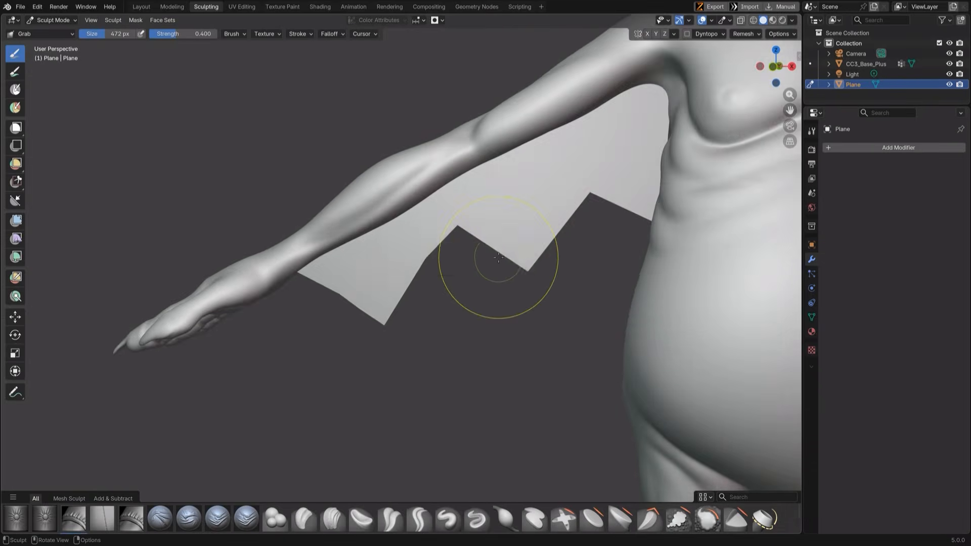
{"action": "key", "text": "KP_1"}
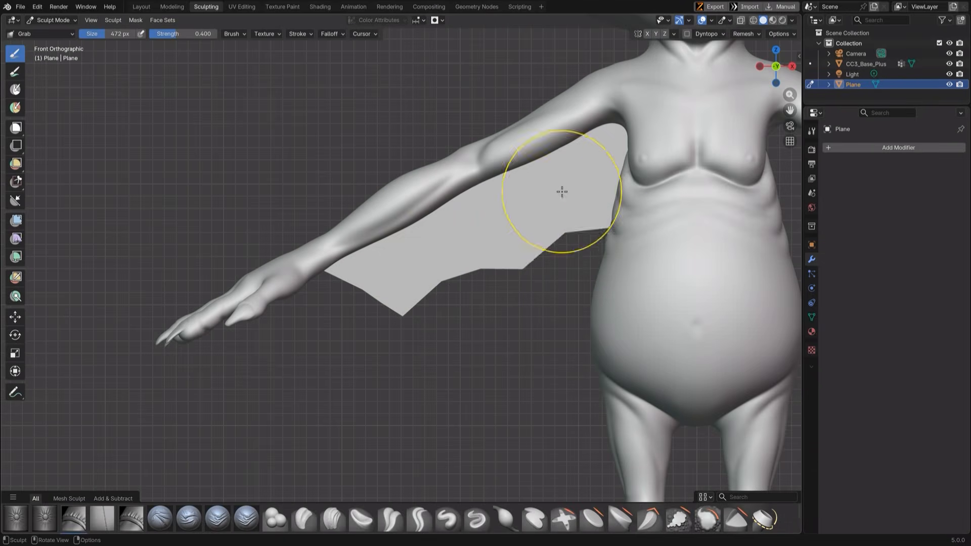
{"action": "left_click_drag", "start_coordinate": [548, 231], "coordinate": [547, 217]}
Subdivide the whole wing mesh with one cut
{"action": "key", "text": "Tab"}
{"action": "key", "text": "q"}
{"action": "left_click", "coordinate": [513, 270]}
{"action": "mouse_move", "coordinate": [513, 271]}
{"action": "middle_mouse_down"}
{"action": "mouse_move", "coordinate": [538, 265]}
{"action": "mouse_move", "coordinate": [509, 266]}
{"action": "middle_mouse_up"}
{"action": "key", "text": "KP_1"}
{"action": "scroll", "coordinate": [509, 266], "scroll_direction": "down", "scroll_amount": 1}
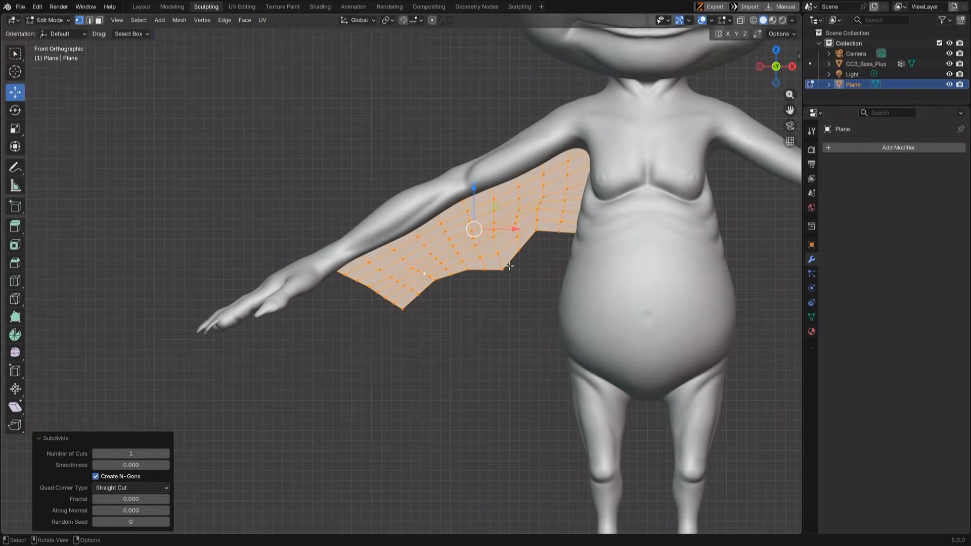
Sculpt the wing's lower edge into smoothly curved scallops and subdivide the mesh once more
{"action": "key", "text": "Tab"}
{"action": "middle_click_drag", "start_coordinate": [373, 280], "coordinate": [514, 221]}
{"action": "key", "text": "KP_1"}
{"action": "key", "text": "Tab"}
{"action": "key", "text": "q"}
{"action": "left_click", "coordinate": [487, 244]}
{"action": "key", "text": "Tab"}
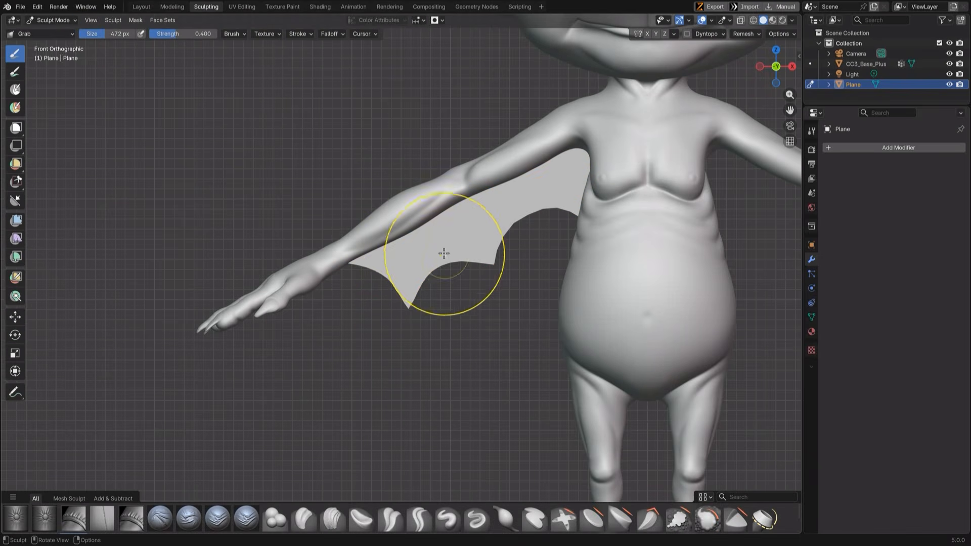
Symmetrize the wing mesh to create the matching wing under the opposite arm
{"action": "scroll", "coordinate": [481, 180], "scroll_direction": "up", "scroll_amount": 2}
{"action": "middle_click_drag", "start_coordinate": [481, 180], "coordinate": [523, 224]}
{"action": "key", "text": "KP_1"}
{"action": "scroll", "coordinate": [513, 248], "scroll_direction": "down", "scroll_amount": 3}
{"action": "key", "text": "Tab"}
{"action": "key", "text": "Tab"}
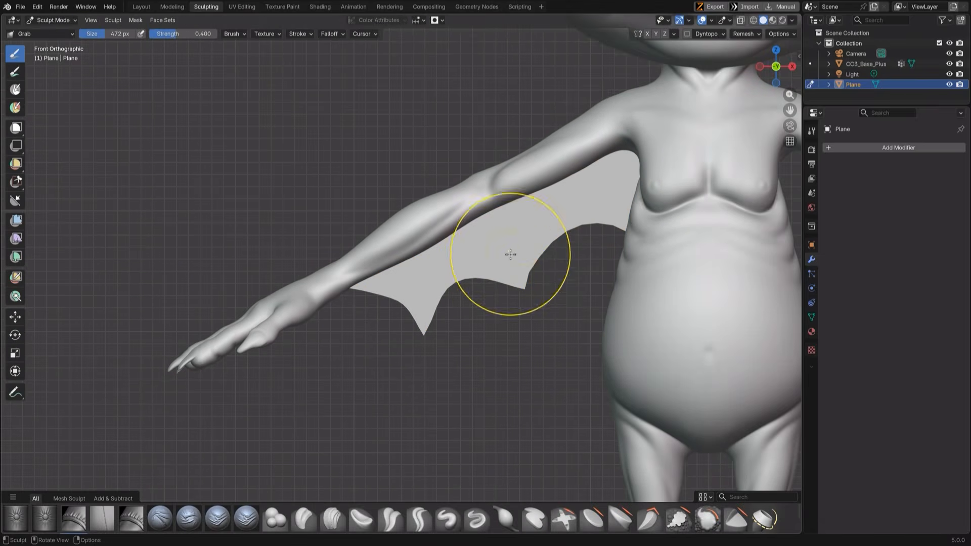
{"action": "key", "text": "Tab"}
{"action": "key", "text": "q"}
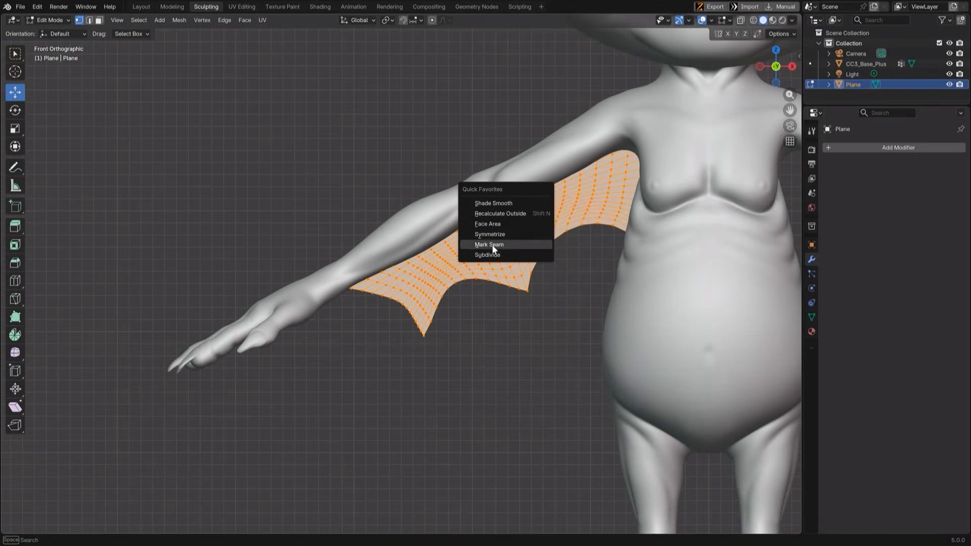
{"action": "left_click", "coordinate": [493, 235]}
{"action": "key", "text": "Tab"}
{"action": "scroll", "coordinate": [505, 237], "scroll_direction": "down", "scroll_amount": 4}
{"action": "middle_click_drag", "start_coordinate": [527, 241], "coordinate": [466, 230]}
{"action": "key", "text": "KP_1"}
{"action": "scroll", "coordinate": [422, 190], "scroll_direction": "up", "scroll_amount": 5}
{"action": "middle_click_drag", "start_coordinate": [422, 191], "coordinate": [505, 221]}
Unwrap the faces of both wings with the Angle Based method
{"action": "key", "text": "Tab"}
{"action": "key", "text": "KP_1"}
{"action": "left_click", "coordinate": [99, 21]}
{"action": "left_click", "coordinate": [109, 21]}
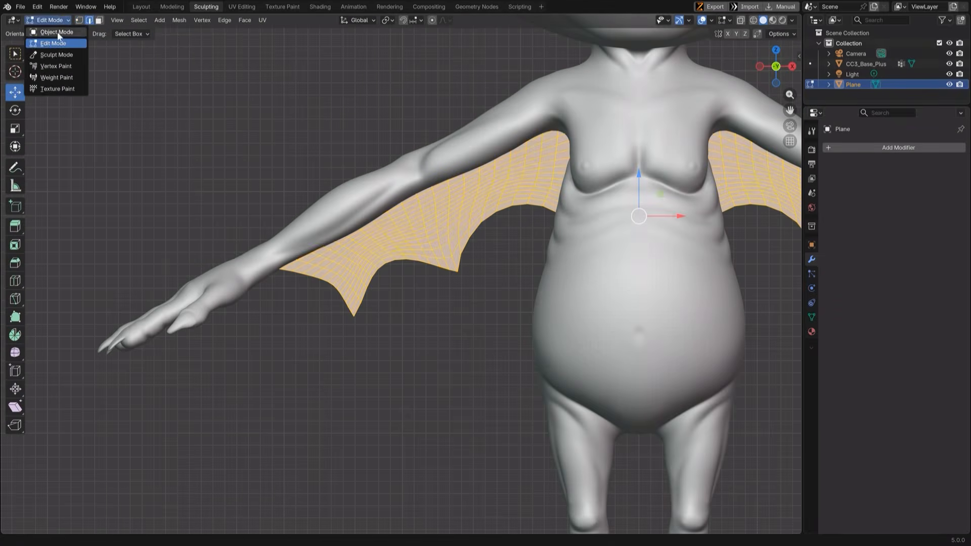
{"action": "key", "text": "q"}
{"action": "left_click", "coordinate": [396, 210]}
{"action": "key", "text": "q"}
{"action": "key", "text": "q"}
{"action": "key", "text": "u"}
{"action": "left_click", "coordinate": [326, 195]}
{"action": "scroll", "coordinate": [320, 187], "scroll_direction": "down", "scroll_amount": 2}
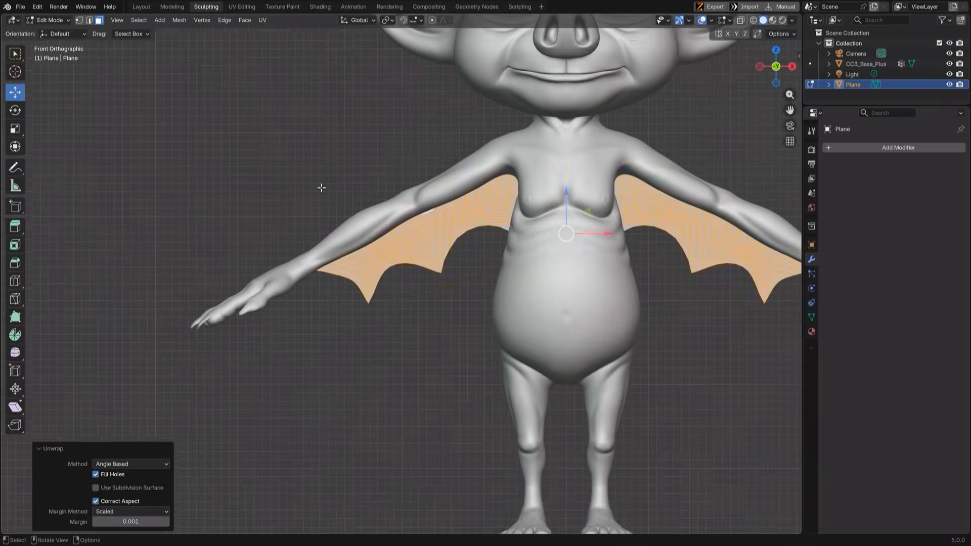
In the UV Editing workspace, rotate one wing's UV island by 90 degrees and move it upward
{"action": "left_click", "coordinate": [242, 6]}
{"action": "scroll", "coordinate": [223, 225], "scroll_direction": "up", "scroll_amount": 2}
{"action": "left_click", "coordinate": [215, 201]}
{"action": "type", "text": "lr"}
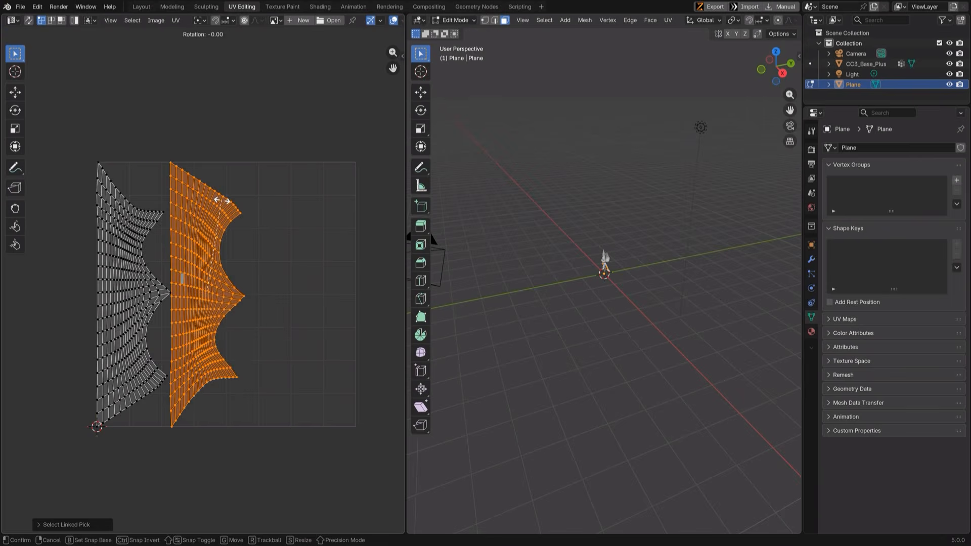
{"action": "type", "text": "90"}
{"action": "key", "text": "Return"}
{"action": "key", "text": "g"}
{"action": "left_click", "coordinate": [236, 124]}
Rotate the other wing's UV island by 90 degrees, reposition it, and scale both islands together
{"action": "type", "text": "lr90"}
{"action": "key", "text": "Return"}
{"action": "key", "text": "g"}
{"action": "left_click", "coordinate": [188, 345]}
{"action": "key", "text": "a"}
{"action": "key", "text": "s"}
{"action": "left_click", "coordinate": [248, 333]}
Select the linked faces of one wing, try moving its UV island down, and undo the move
{"action": "middle_click_drag", "start_coordinate": [707, 234], "coordinate": [774, 203]}
{"action": "scroll", "coordinate": [774, 203], "scroll_direction": "up", "scroll_amount": 9}
{"action": "scroll", "coordinate": [571, 212], "scroll_direction": "up", "scroll_amount": 1}
{"action": "left_click", "coordinate": [571, 212]}
{"action": "left_click", "coordinate": [642, 209]}
{"action": "key", "text": "ctrl+l"}
{"action": "key", "text": "l"}
{"action": "left_click", "coordinate": [15, 92]}
{"action": "left_click_drag", "start_coordinate": [224, 181], "coordinate": [228, 277]}
{"action": "key", "text": "ctrl+z"}
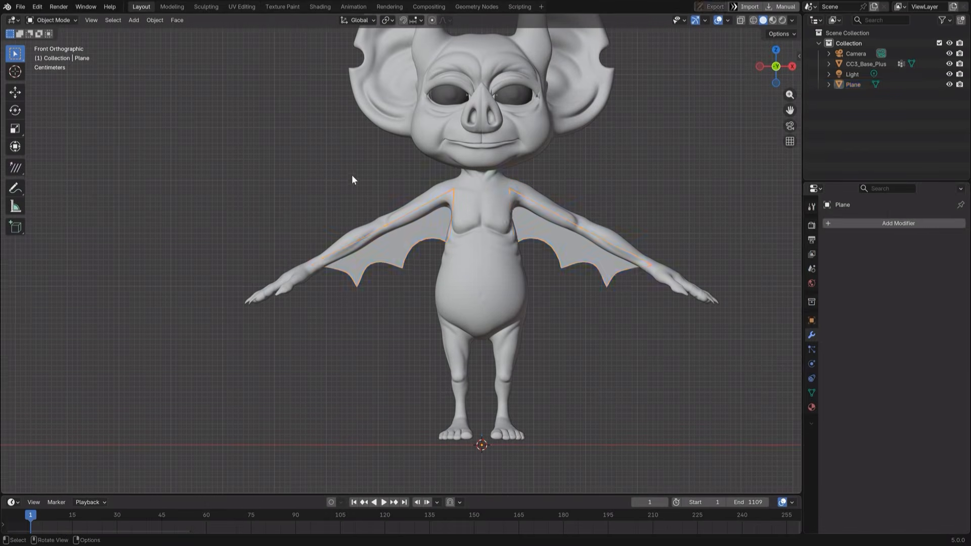
Rename the plane and its material to Wings and assign a new blank 1024 x 1024 px image to the Base Color
{"action": "left_click", "coordinate": [853, 85]}
{"action": "left_click", "coordinate": [861, 228]}
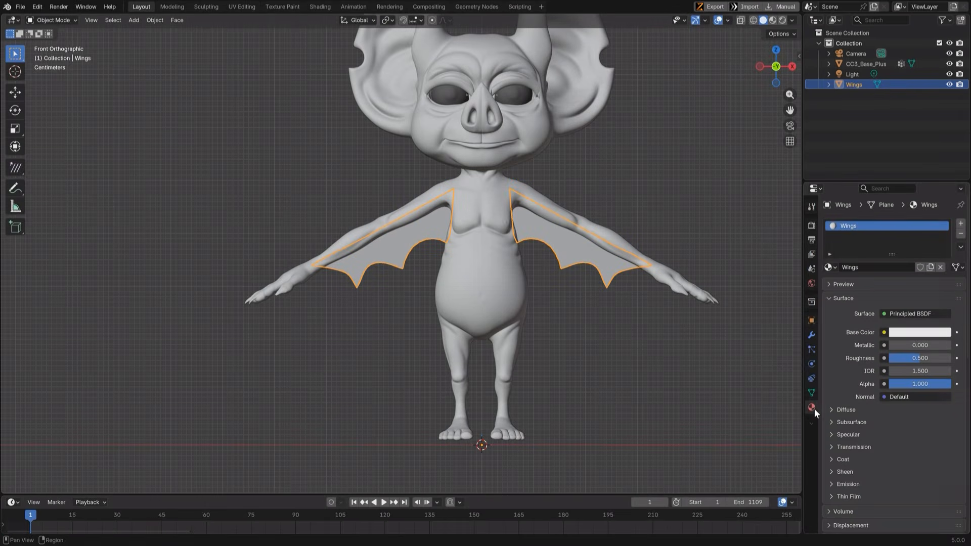
{"action": "left_click", "coordinate": [884, 332]}
{"action": "left_click", "coordinate": [562, 32]}
{"action": "left_click", "coordinate": [869, 343]}
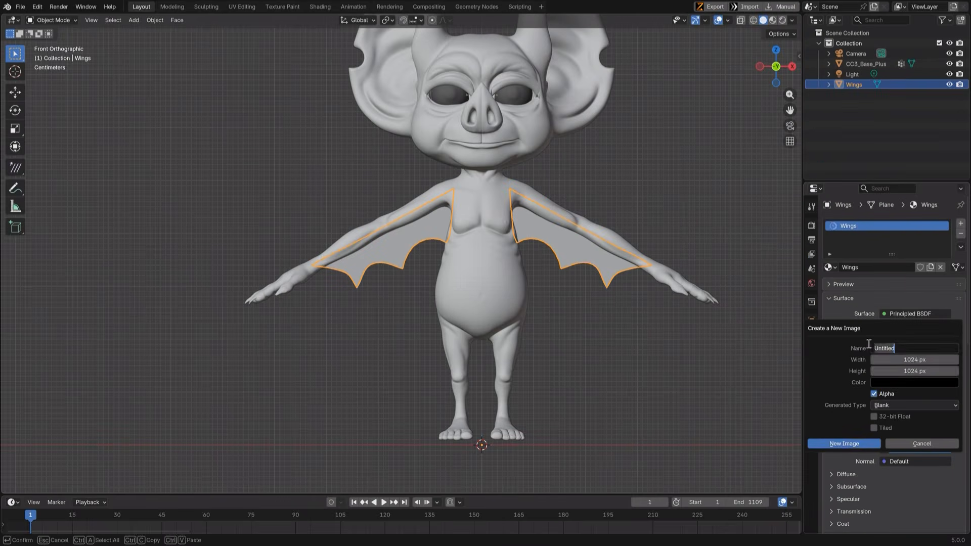
{"action": "key", "text": "Return"}
{"action": "scroll", "coordinate": [406, 159], "scroll_direction": "up", "scroll_amount": 4}
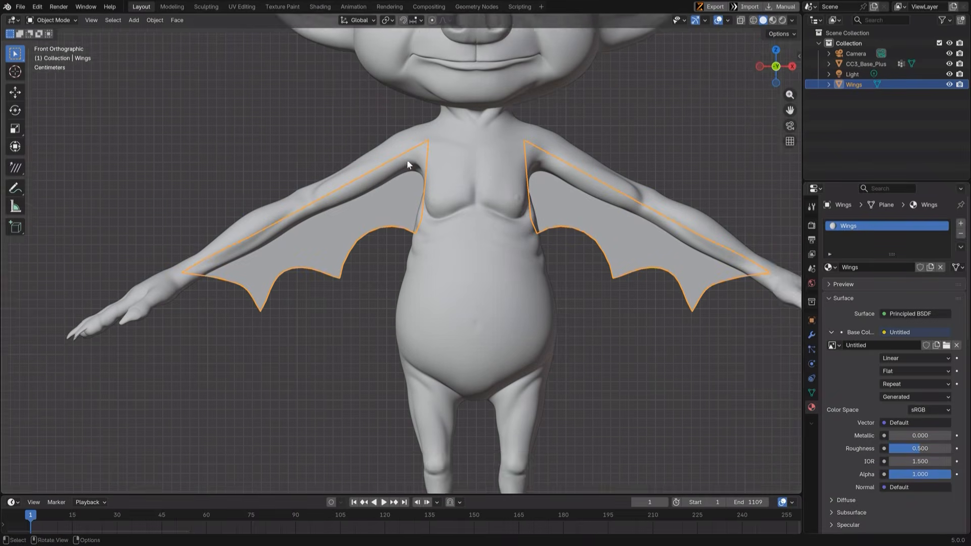
{"action": "left_click", "coordinate": [812, 392]}
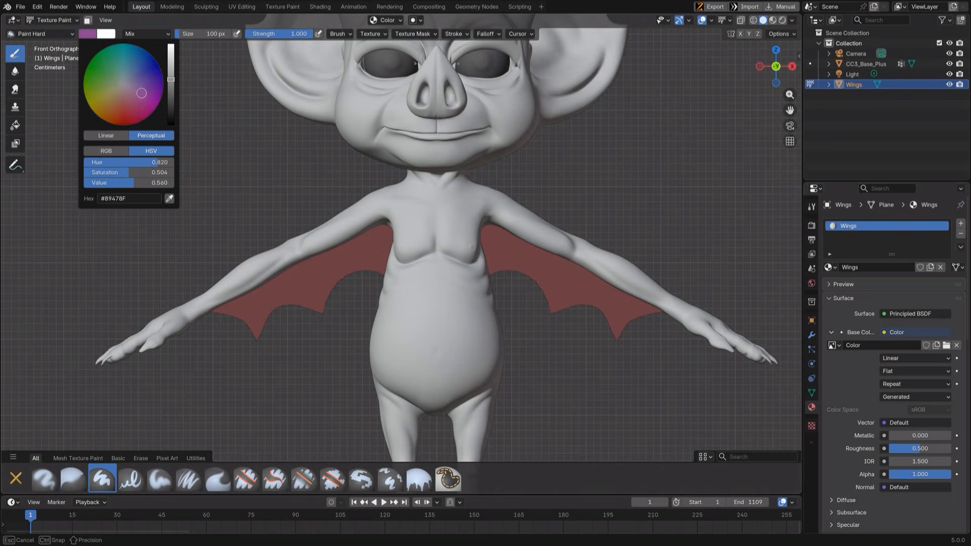
Paint dark purple (#4D2E54) wing bones running from the arm to the wing tips with the Paint Hard brush
{"action": "left_click_drag", "start_coordinate": [141, 93], "coordinate": [141, 91]}
{"action": "left_click_drag", "start_coordinate": [171, 79], "coordinate": [171, 99]}
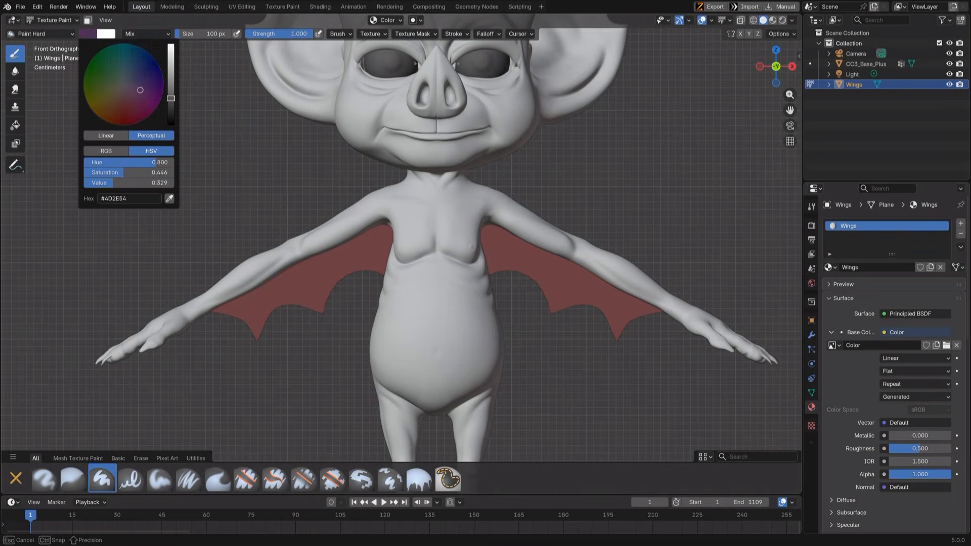
{"action": "scroll", "coordinate": [305, 268], "scroll_direction": "up", "scroll_amount": 2}
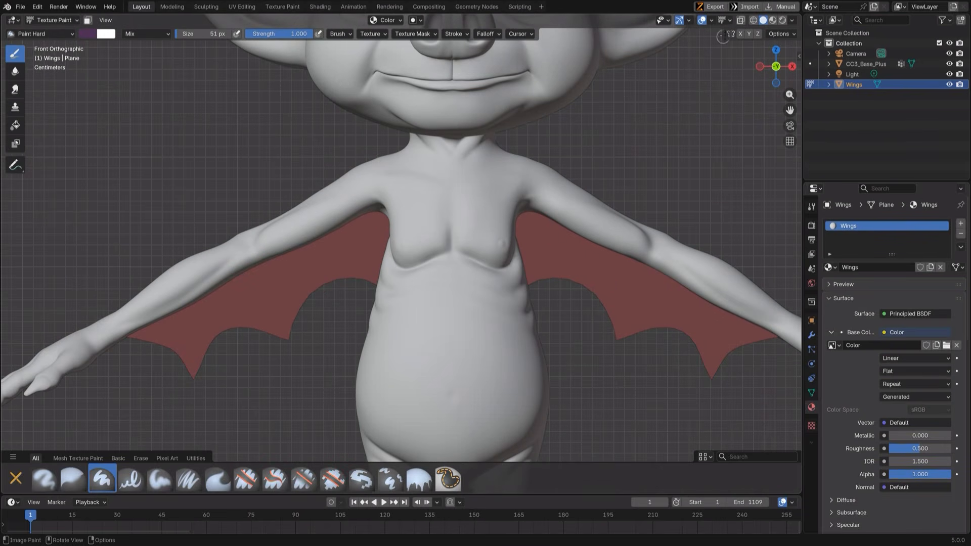
{"action": "middle_click_drag", "start_coordinate": [204, 152], "coordinate": [448, 168]}
{"action": "left_click_drag", "start_coordinate": [522, 255], "coordinate": [482, 339]}
{"action": "middle_click_drag", "start_coordinate": [513, 289], "coordinate": [571, 306]}
{"action": "left_click_drag", "start_coordinate": [595, 398], "coordinate": [614, 310]}
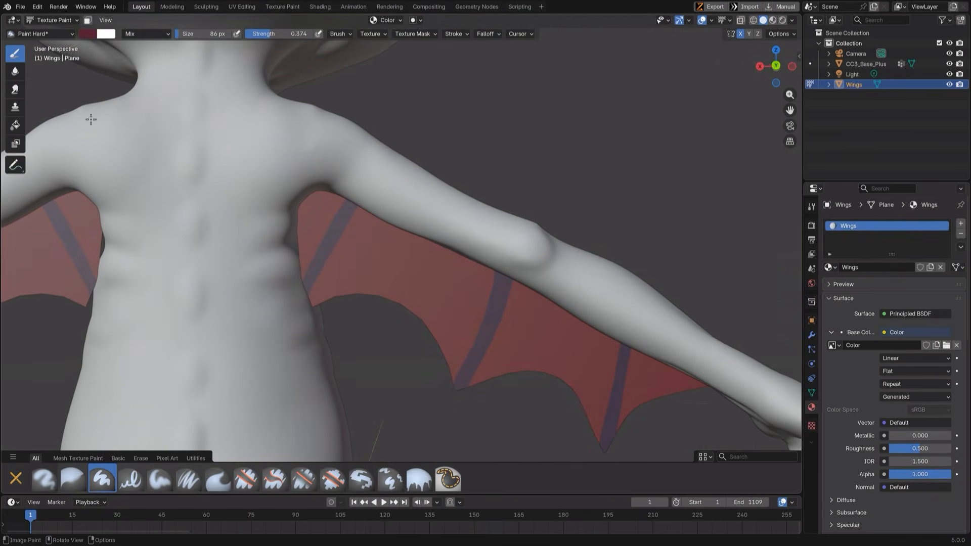
Shade creases into the red wing membrane with the 12 px Paint Soft brush, using progressively darker reds
{"action": "key", "text": "n"}
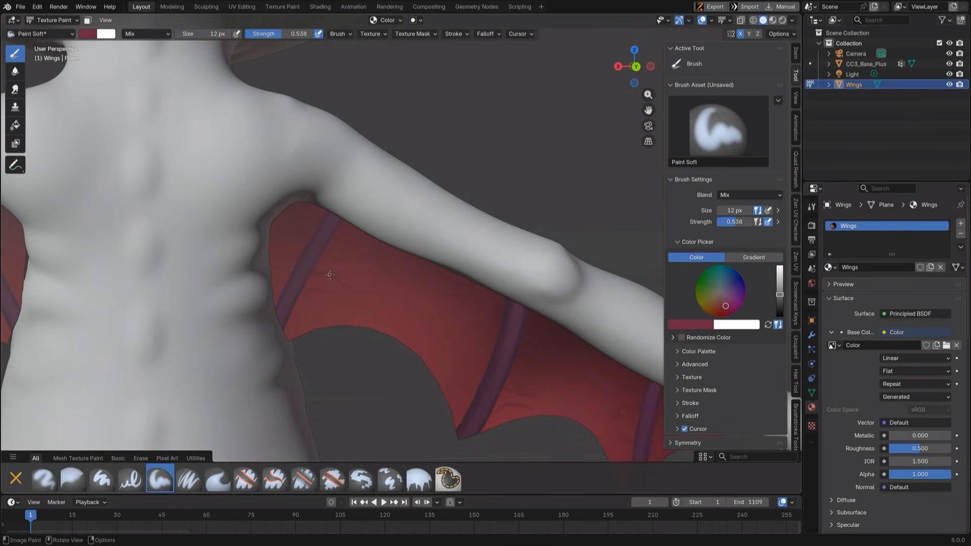
{"action": "left_click", "coordinate": [87, 35]}
{"action": "left_click_drag", "start_coordinate": [171, 87], "coordinate": [171, 95]}
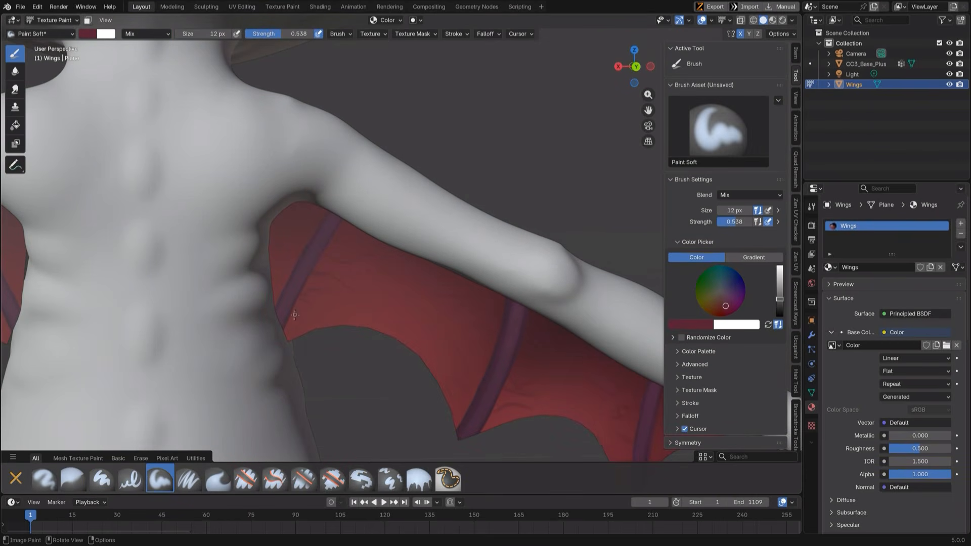
{"action": "left_click", "coordinate": [87, 36]}
{"action": "left_click_drag", "start_coordinate": [171, 95], "coordinate": [171, 106]}
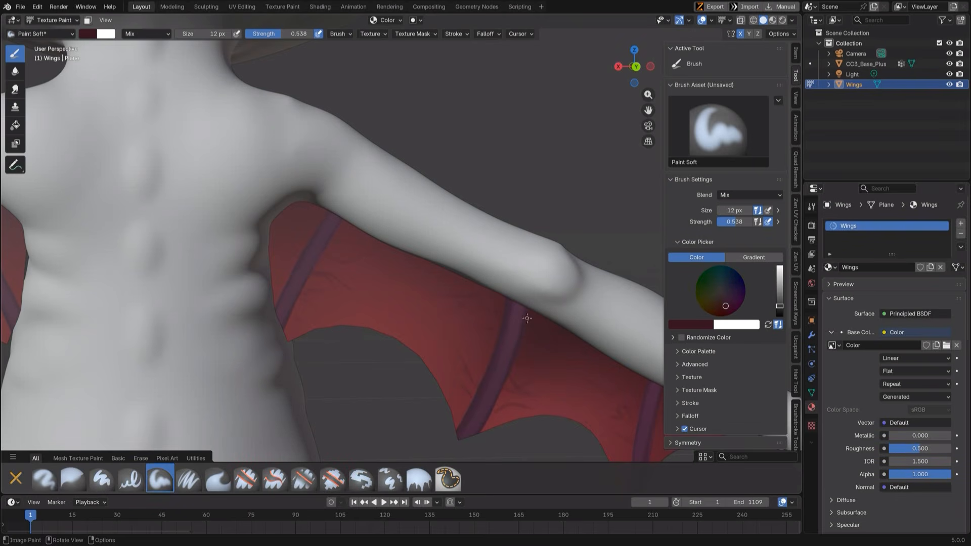
Save all painted images of the wings and return to Object Mode
{"action": "scroll", "coordinate": [604, 381], "scroll_direction": "down", "scroll_amount": 8}
{"action": "middle_click_drag", "start_coordinate": [581, 304], "coordinate": [410, 293]}
{"action": "left_click", "coordinate": [382, 23]}
{"action": "left_click", "coordinate": [375, 98]}
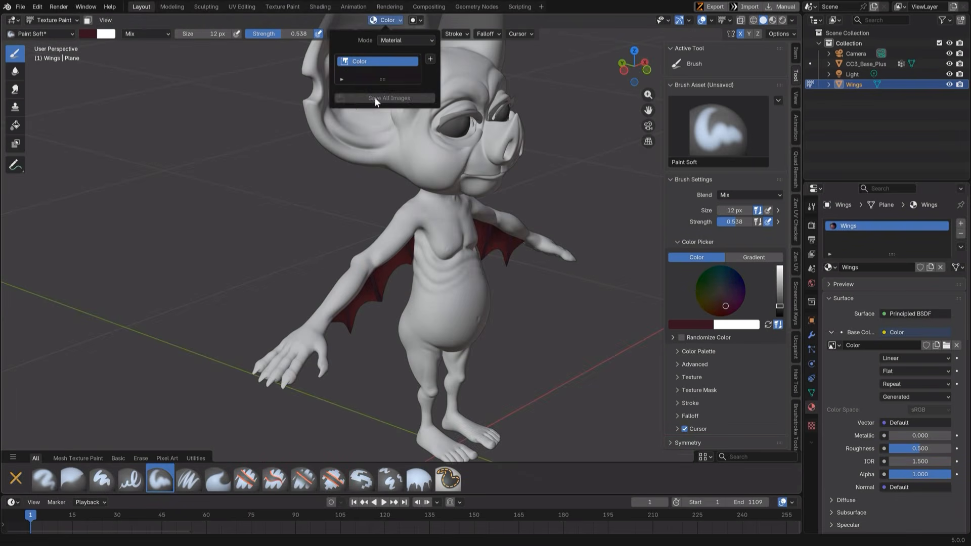
{"action": "mouse_move", "coordinate": [256, 101]}
{"action": "middle_mouse_down"}
{"action": "mouse_move", "coordinate": [271, 115]}
{"action": "mouse_move", "coordinate": [240, 132]}
{"action": "mouse_move", "coordinate": [283, 152]}
{"action": "middle_mouse_up"}
{"action": "key", "text": "ctrl+Tab"}
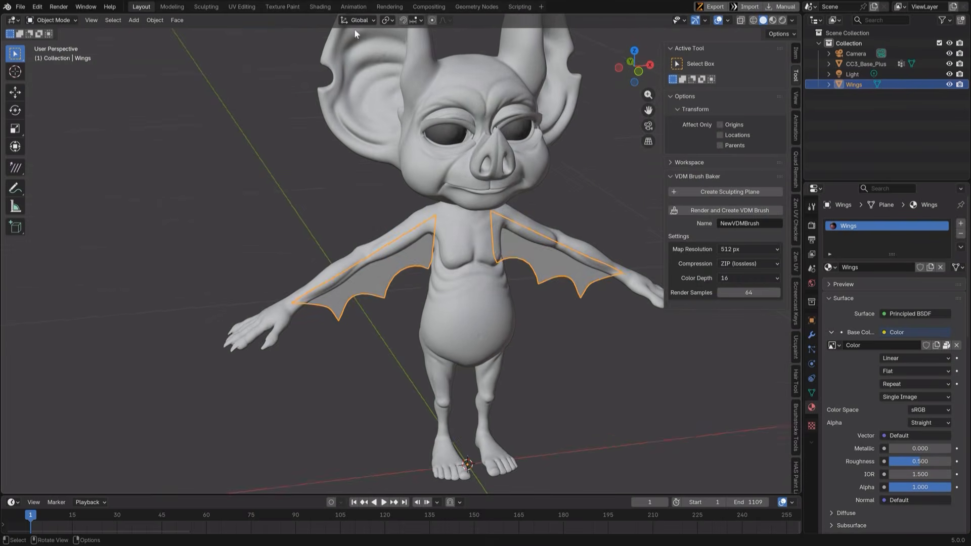
Export the wings as an accessory with the Character Creator tools
{"action": "middle_click_drag", "start_coordinate": [445, 145], "coordinate": [465, 151]}
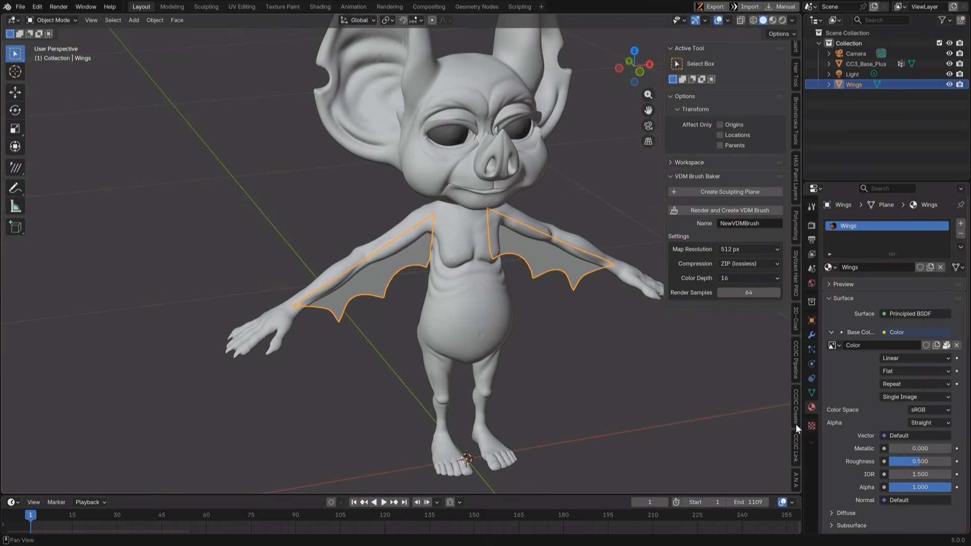
{"action": "left_click", "coordinate": [796, 423]}
{"action": "left_click", "coordinate": [721, 93]}
{"action": "left_click", "coordinate": [537, 427]}
Hide the wings, select the CC3_Base_Plus body, and send it to Character Creator through DataLink
{"action": "middle_click_drag", "start_coordinate": [318, 109], "coordinate": [340, 117]}
{"action": "middle_click_drag", "start_coordinate": [369, 265], "coordinate": [332, 329], "text": "shift"}
{"action": "key", "text": "h"}
{"action": "left_click", "coordinate": [402, 244]}
{"action": "key", "text": "KP_Decimal"}
{"action": "key", "text": "KP_1"}
{"action": "scroll", "coordinate": [399, 202], "scroll_direction": "up", "scroll_amount": 5}
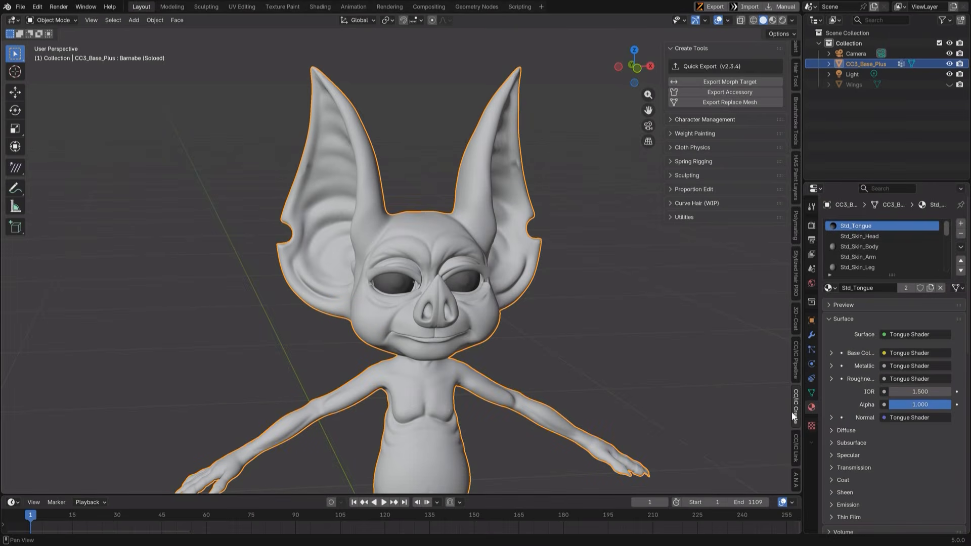
{"action": "left_click", "coordinate": [795, 452]}
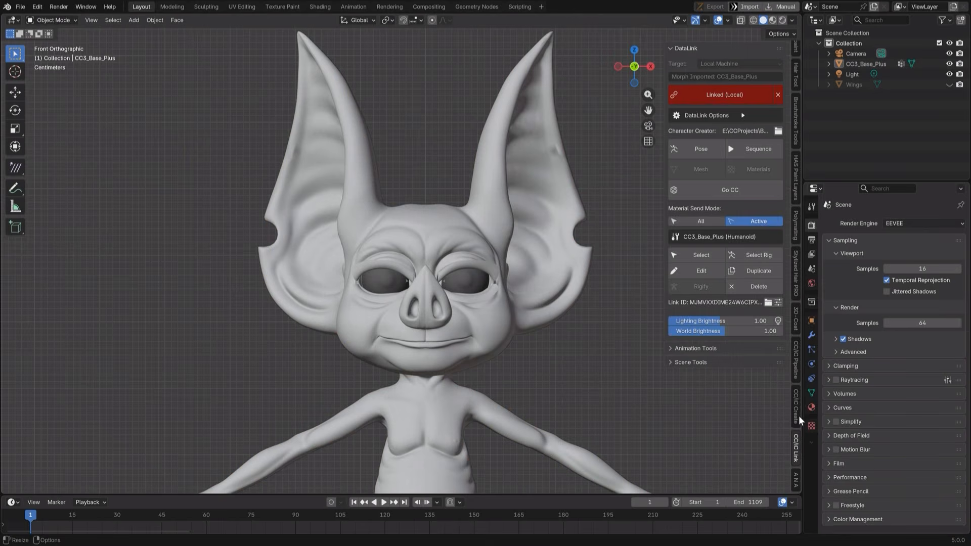
{"action": "left_click", "coordinate": [726, 189]}
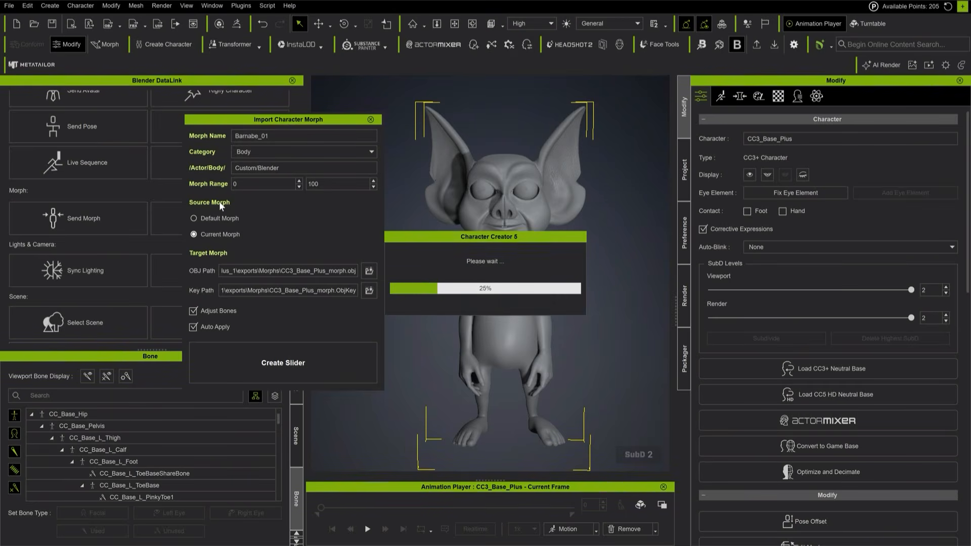
Open bone proportion editing on the imported character, switch to the Face bones, and adjust the bone near the eye
{"action": "scroll", "coordinate": [368, 255], "scroll_direction": "up", "scroll_amount": 5}
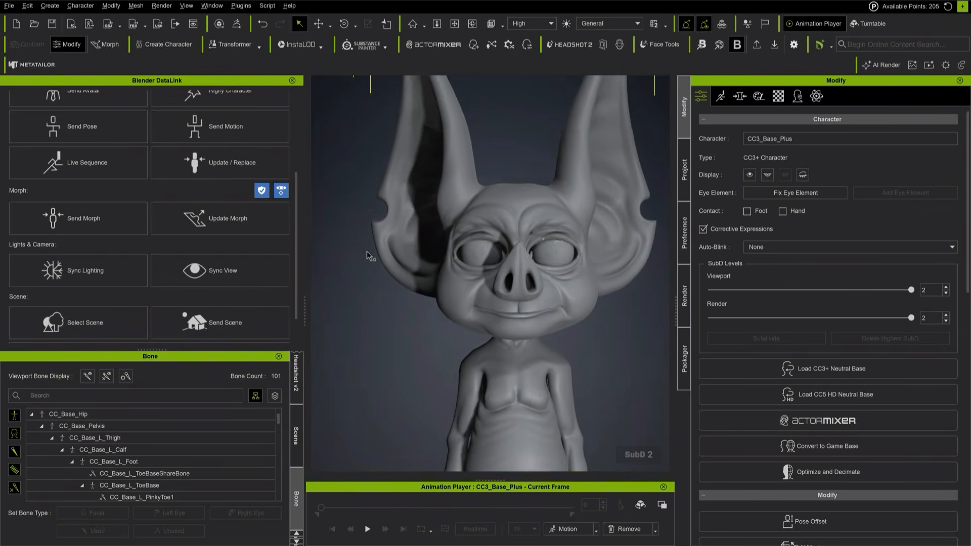
{"action": "middle_click_drag", "start_coordinate": [367, 252], "coordinate": [364, 281]}
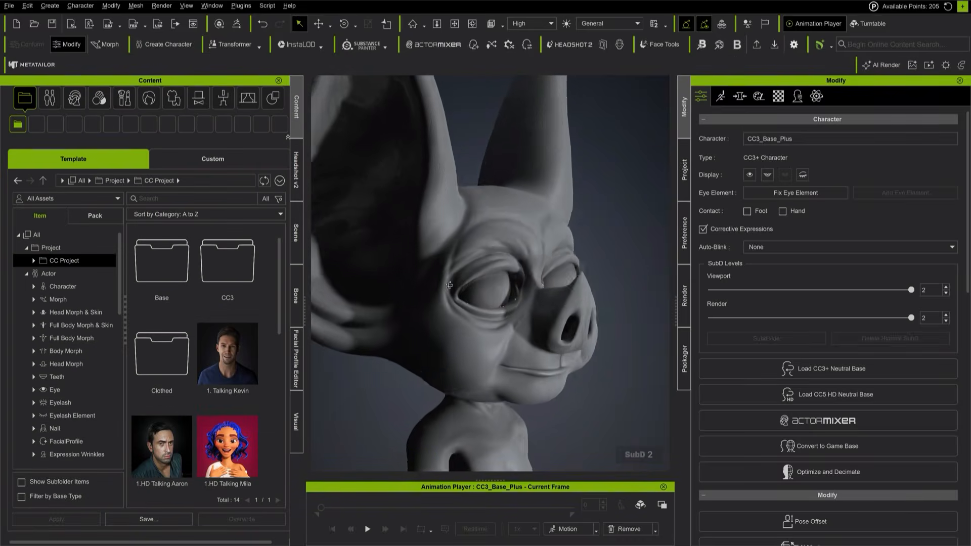
{"action": "scroll", "coordinate": [821, 358], "scroll_direction": "down", "scroll_amount": 6}
{"action": "left_click", "coordinate": [813, 263]}
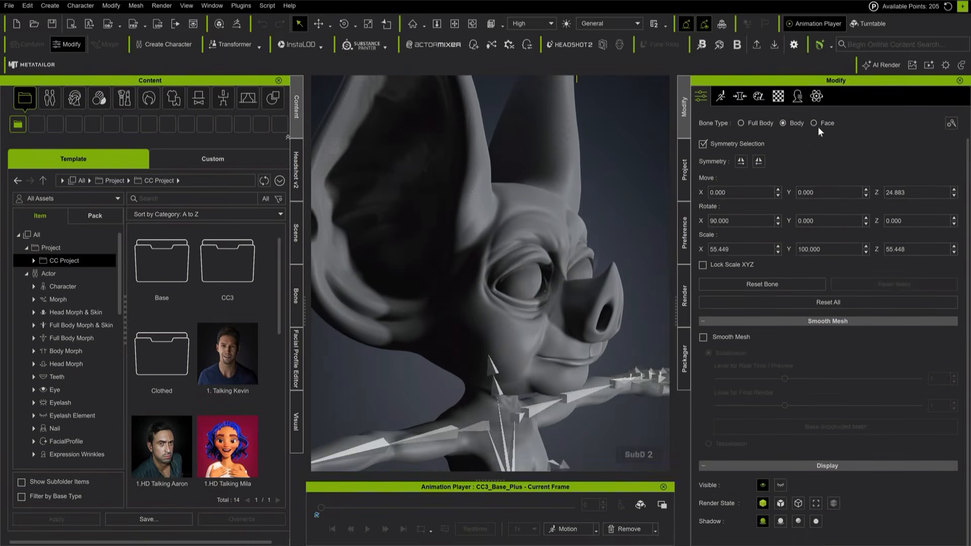
{"action": "left_click", "coordinate": [814, 123]}
{"action": "left_click_drag", "start_coordinate": [488, 261], "coordinate": [493, 264]}
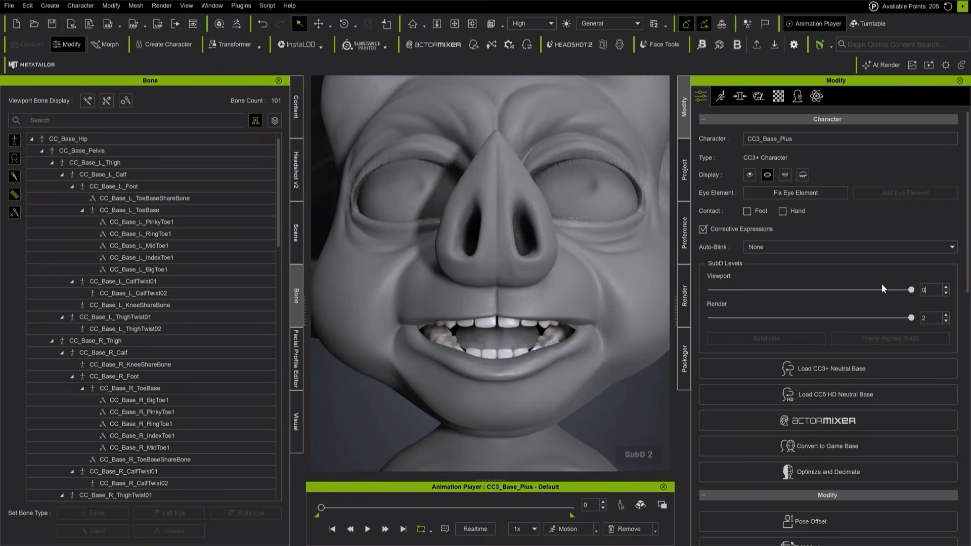
Open the teeth in vertex-level mesh editing and enable Soft Selection with the Move tool
{"action": "scroll", "coordinate": [495, 236], "scroll_direction": "up", "scroll_amount": 4}
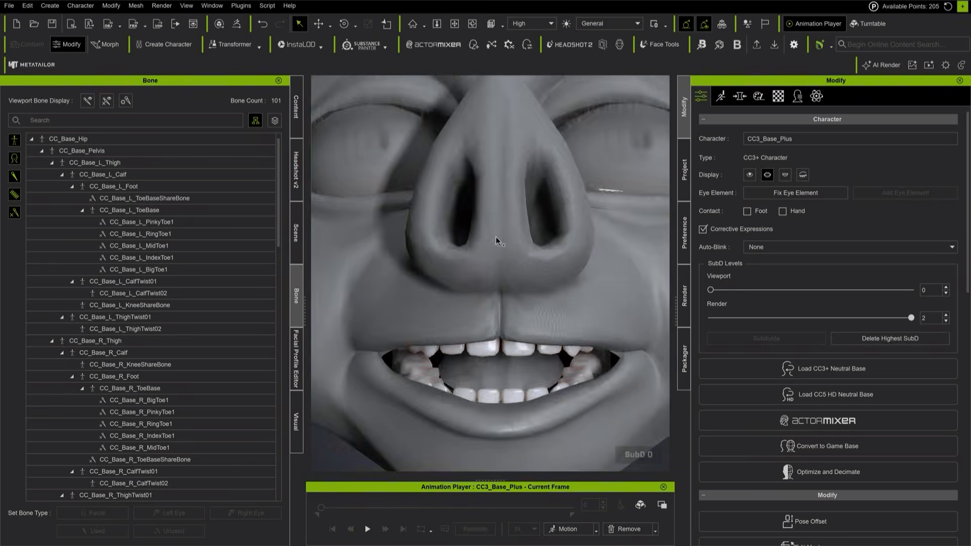
{"action": "left_click", "coordinate": [447, 288]}
{"action": "left_click", "coordinate": [770, 204]}
{"action": "mouse_move", "coordinate": [548, 294]}
{"action": "right_mouse_down"}
{"action": "mouse_move", "coordinate": [602, 285]}
{"action": "mouse_move", "coordinate": [536, 289]}
{"action": "right_mouse_up"}
{"action": "scroll", "coordinate": [536, 288], "scroll_direction": "up", "scroll_amount": 4}
{"action": "scroll", "coordinate": [480, 246], "scroll_direction": "down", "scroll_amount": 8}
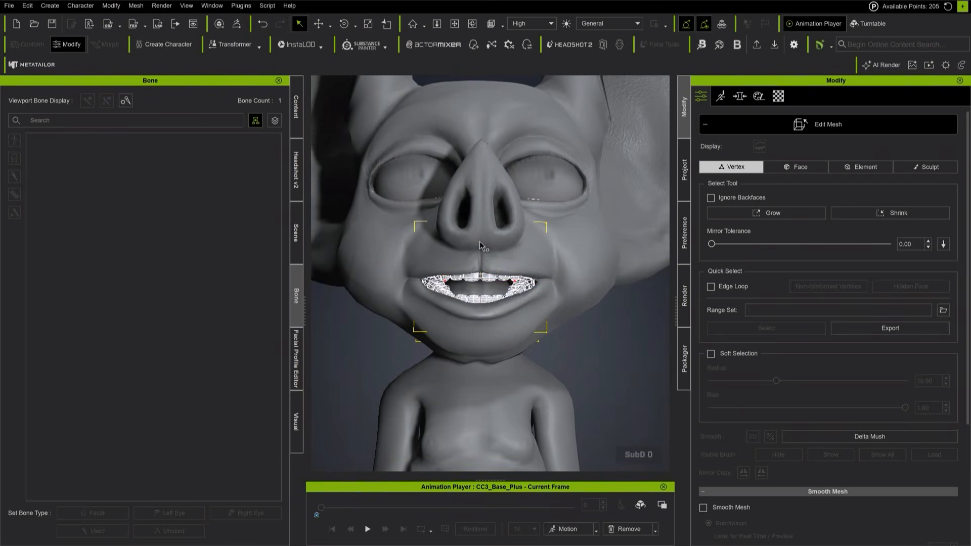
{"action": "key", "text": "w"}
{"action": "left_click", "coordinate": [711, 353]}
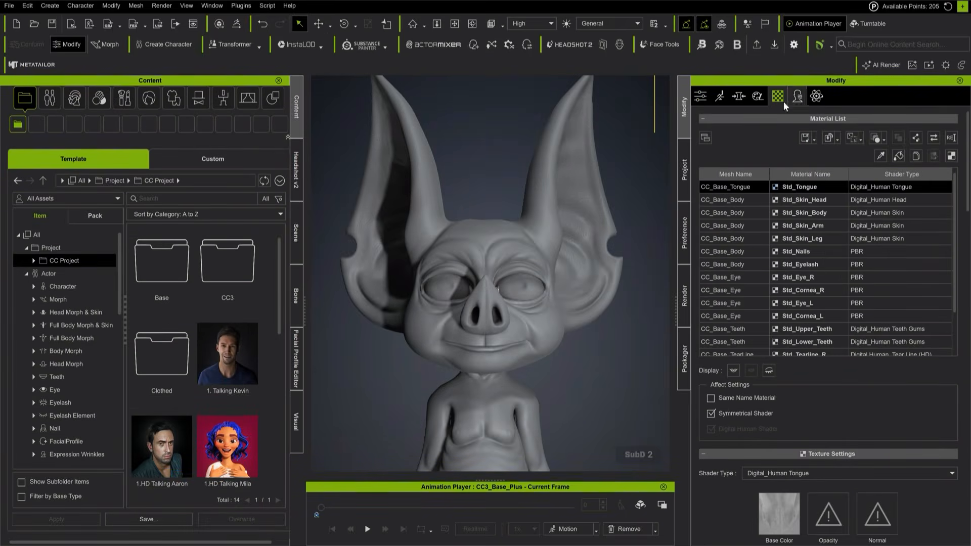
{"action": "left_click", "coordinate": [739, 196]}
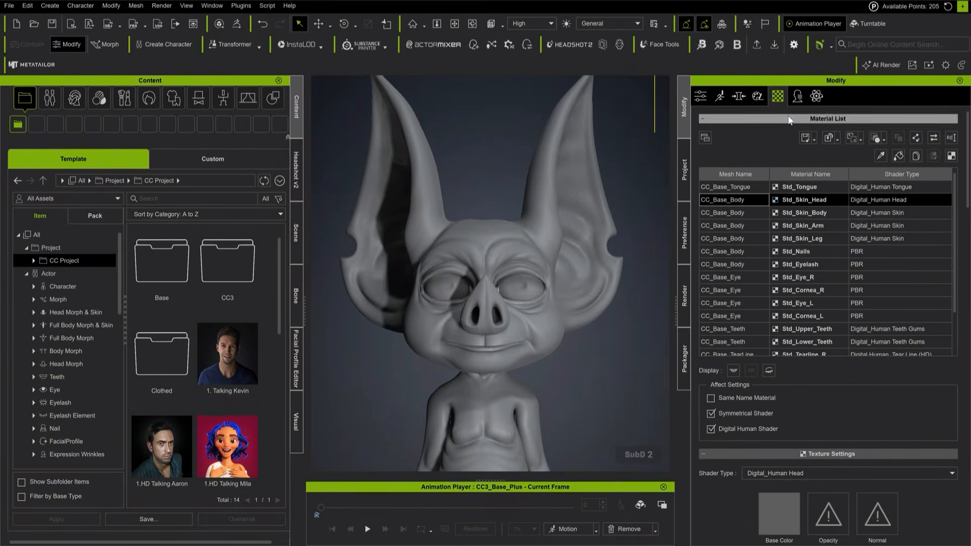
{"action": "left_click", "coordinate": [737, 187]}
{"action": "left_click", "coordinate": [247, 98]}
{"action": "left_click", "coordinate": [19, 124]}
{"action": "scroll", "coordinate": [172, 303], "scroll_direction": "down", "scroll_amount": 2}
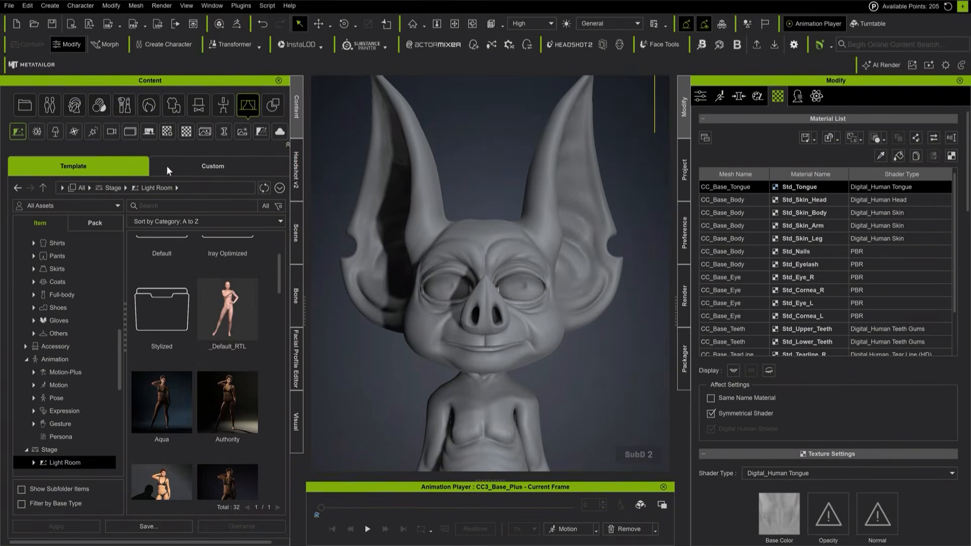
Apply the HD Gibro_2K skin from the CC5 Stylized 2K overall skins to the goblin
{"action": "left_click", "coordinate": [99, 105]}
{"action": "left_click", "coordinate": [19, 131]}
{"action": "scroll", "coordinate": [173, 295], "scroll_direction": "down", "scroll_amount": 3}
{"action": "scroll", "coordinate": [202, 328], "scroll_direction": "up", "scroll_amount": 2}
{"action": "left_click", "coordinate": [223, 356]}
{"action": "double_click", "coordinate": [223, 353]}
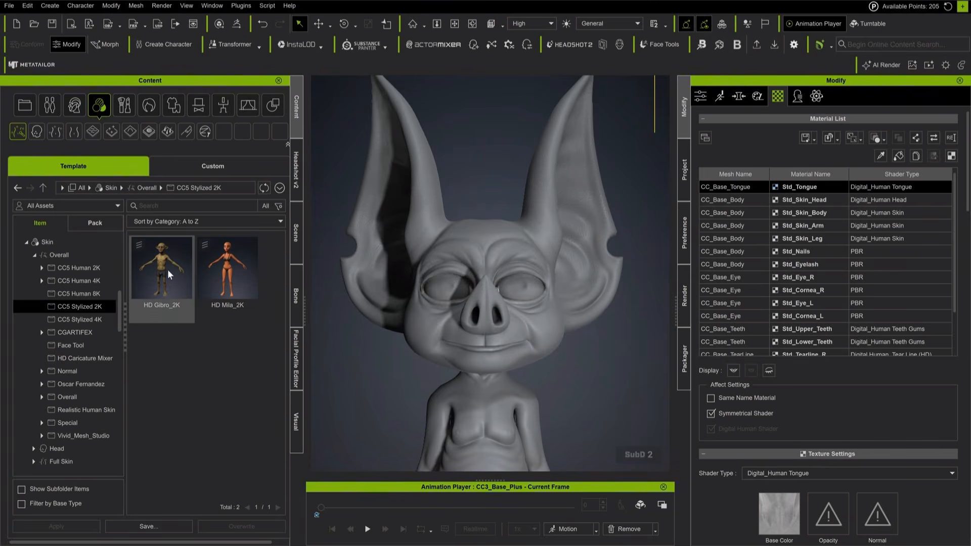
{"action": "double_click", "coordinate": [168, 269]}
{"action": "left_click", "coordinate": [436, 344]}
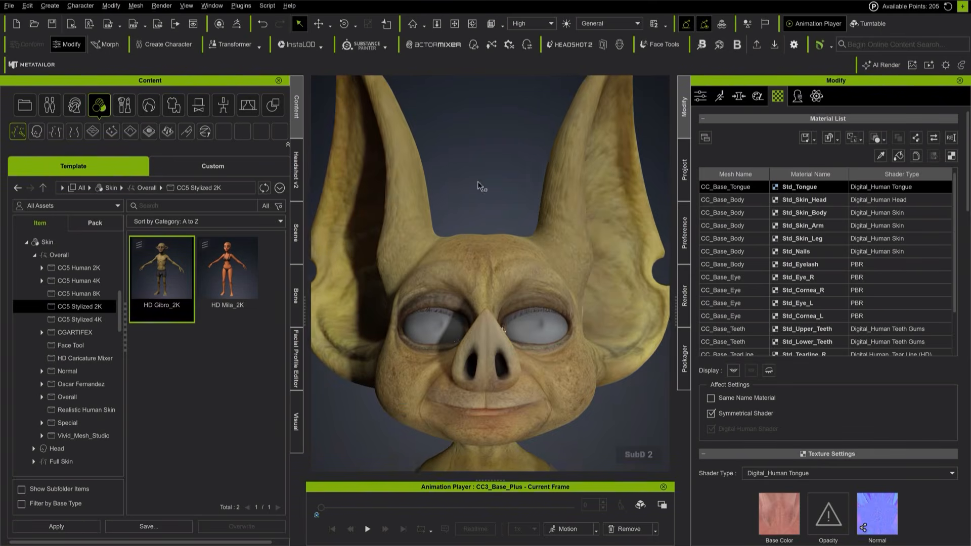
Find the Stylized eyelashes in the actor content and apply Toon Eyelashes 06 to the character
{"action": "left_click", "coordinate": [130, 133]}
{"action": "left_click", "coordinate": [167, 132]}
{"action": "left_click", "coordinate": [93, 132]}
{"action": "left_click", "coordinate": [111, 132]}
{"action": "left_click", "coordinate": [49, 106]}
{"action": "left_click", "coordinate": [187, 132]}
{"action": "double_click", "coordinate": [223, 354]}
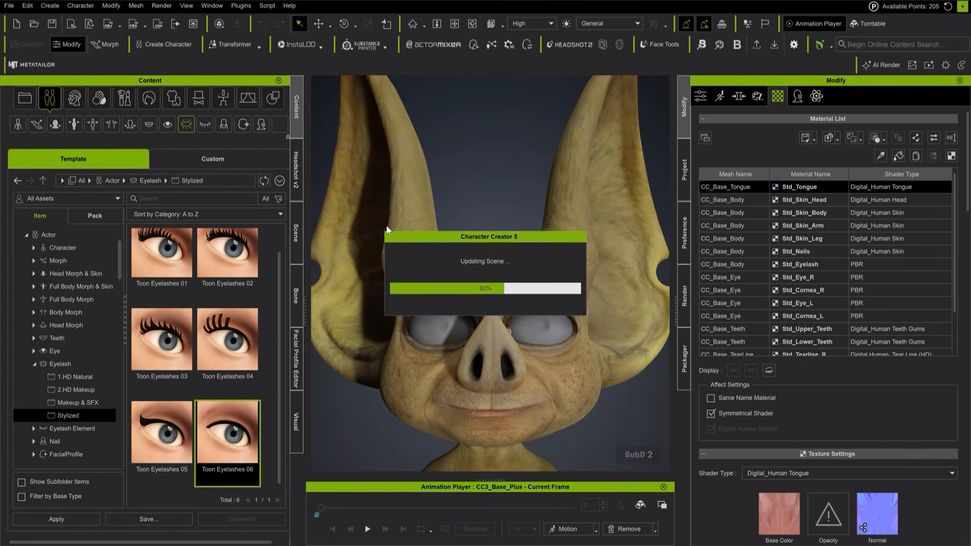
Select the body materials from Std_Skin_Head to Std_Nails and change their shader type to PBR
{"action": "middle_click_drag", "start_coordinate": [448, 275], "coordinate": [430, 187]}
{"action": "scroll", "coordinate": [473, 252], "scroll_direction": "up", "scroll_amount": 4}
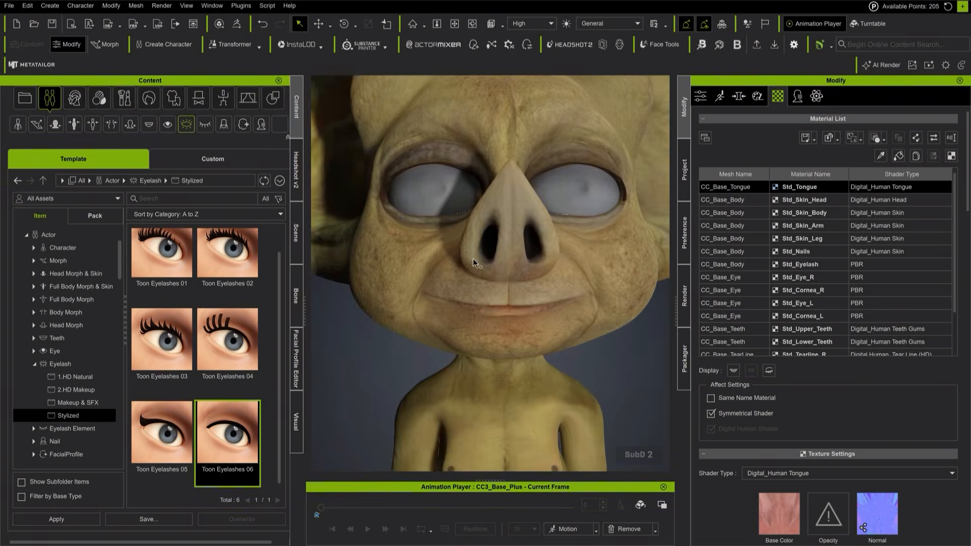
{"action": "middle_click_drag", "start_coordinate": [477, 264], "coordinate": [478, 341]}
{"action": "left_click", "coordinate": [750, 199]}
{"action": "scroll", "coordinate": [598, 312], "scroll_direction": "down", "scroll_amount": 4}
{"action": "scroll", "coordinate": [598, 312], "scroll_direction": "up", "scroll_amount": 1}
{"action": "middle_click_drag", "start_coordinate": [598, 312], "coordinate": [603, 331]}
{"action": "left_click", "coordinate": [748, 252], "text": "shift"}
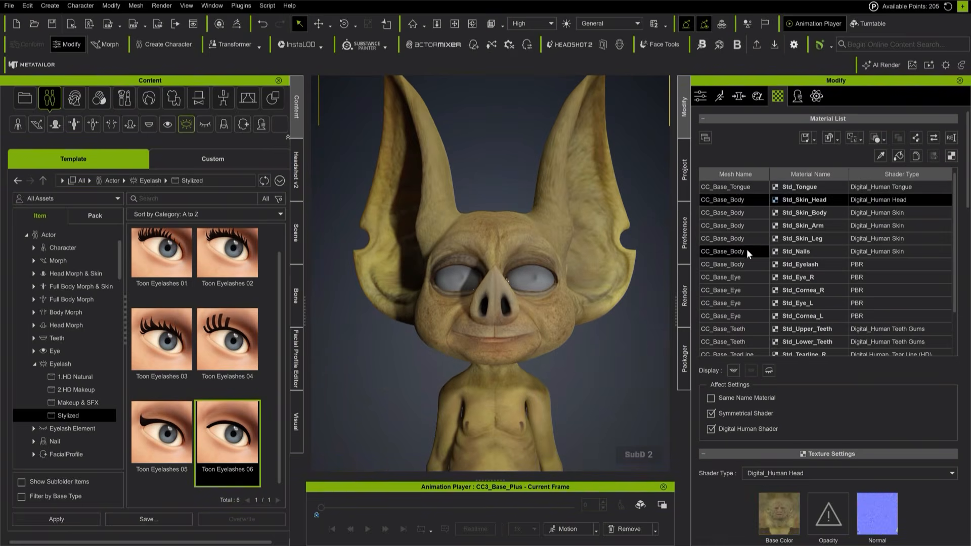
{"action": "left_click", "coordinate": [769, 474]}
{"action": "left_click", "coordinate": [754, 484]}
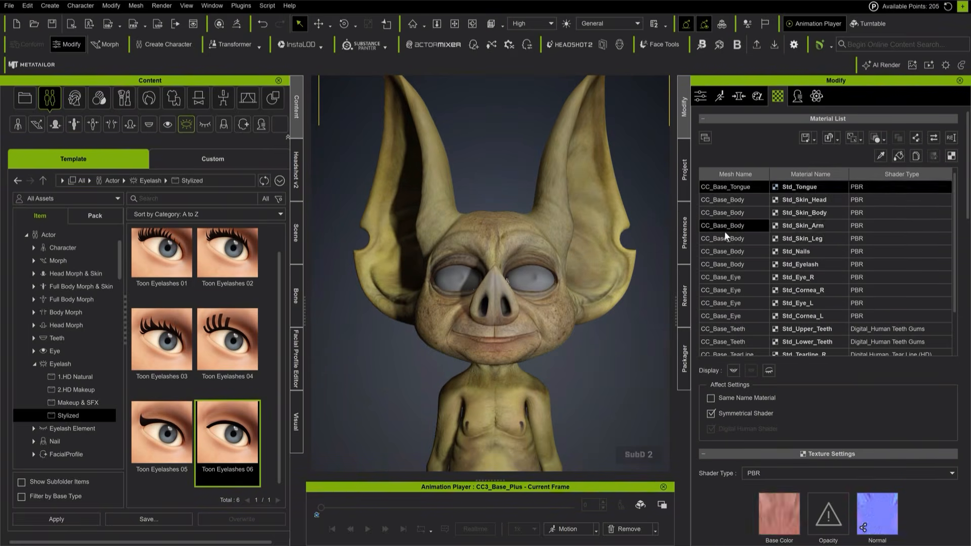
Recolor the skin's base color to purple with brightness -92, contrast -74, hue -66, saturation 56 and magenta-green balance -50
{"action": "scroll", "coordinate": [556, 142], "scroll_direction": "down", "scroll_amount": 2}
{"action": "middle_click_drag", "start_coordinate": [597, 323], "coordinate": [607, 288]}
{"action": "scroll", "coordinate": [782, 395], "scroll_direction": "down", "scroll_amount": 2}
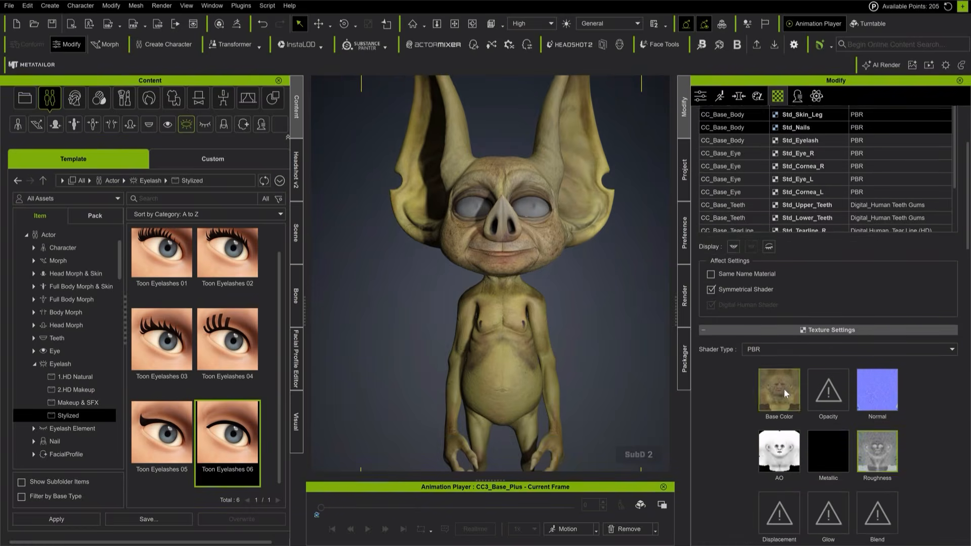
{"action": "left_click", "coordinate": [782, 394]}
{"action": "scroll", "coordinate": [782, 394], "scroll_direction": "down", "scroll_amount": 2}
{"action": "left_click", "coordinate": [916, 456]}
{"action": "left_click_drag", "start_coordinate": [472, 95], "coordinate": [275, 105]}
{"action": "left_click_drag", "start_coordinate": [270, 334], "coordinate": [255, 334]}
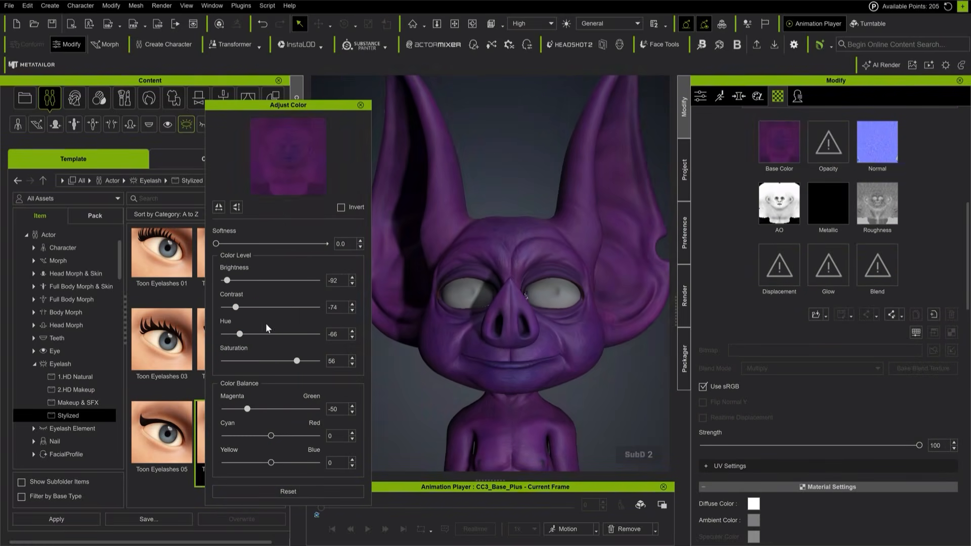
Fine-tune the brightness and saturation of the purple base color
{"action": "left_click_drag", "start_coordinate": [227, 280], "coordinate": [240, 280]}
{"action": "left_click_drag", "start_coordinate": [270, 361], "coordinate": [268, 361]}
{"action": "left_click_drag", "start_coordinate": [240, 280], "coordinate": [234, 280]}
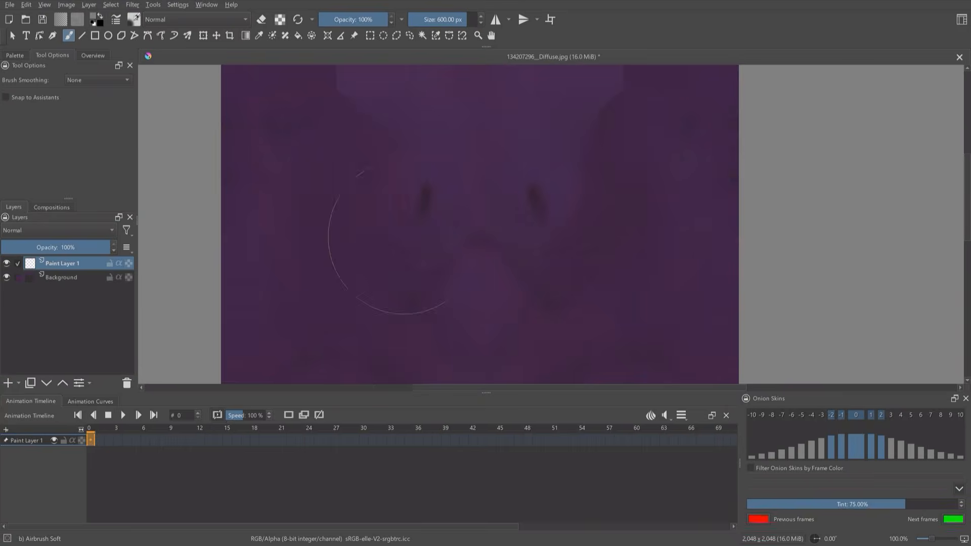
In Krita, airbrush a mirrored lighter purple belly patch on Paint Layer 2 of the body texture and set the layer opacity to 54%
{"action": "left_click", "coordinate": [496, 19]}
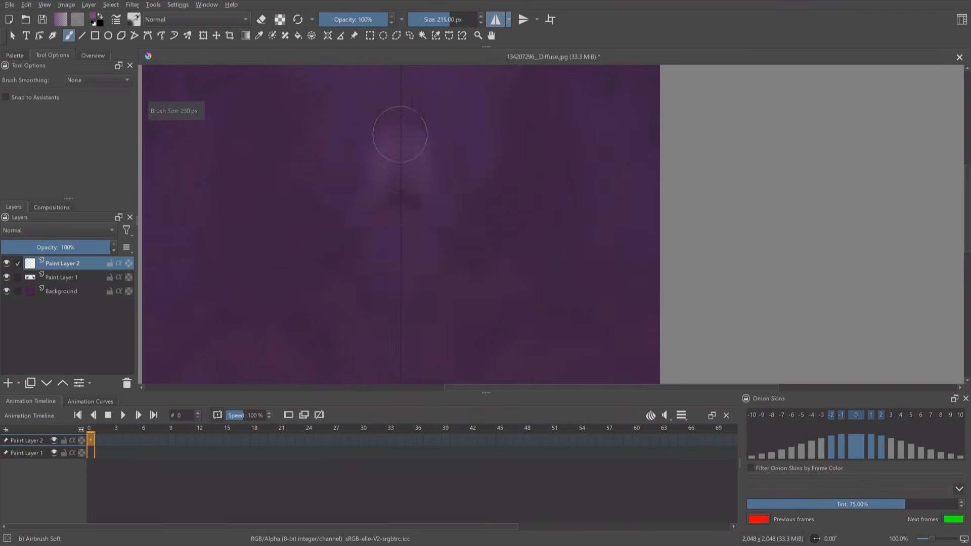
{"action": "left_click_drag", "start_coordinate": [396, 129], "coordinate": [347, 247]}
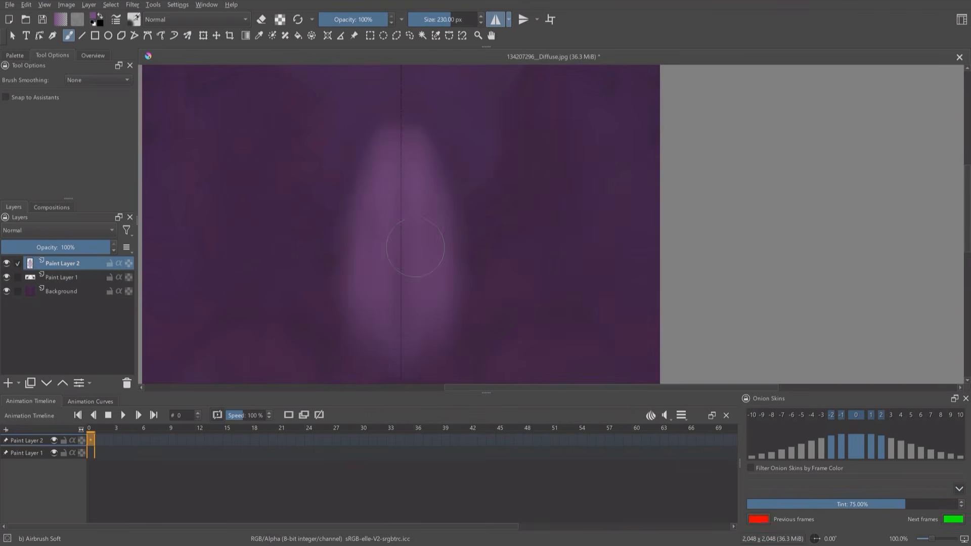
{"action": "middle_click_drag", "start_coordinate": [415, 247], "coordinate": [426, 237]}
{"action": "left_click_drag", "start_coordinate": [420, 242], "coordinate": [413, 132]}
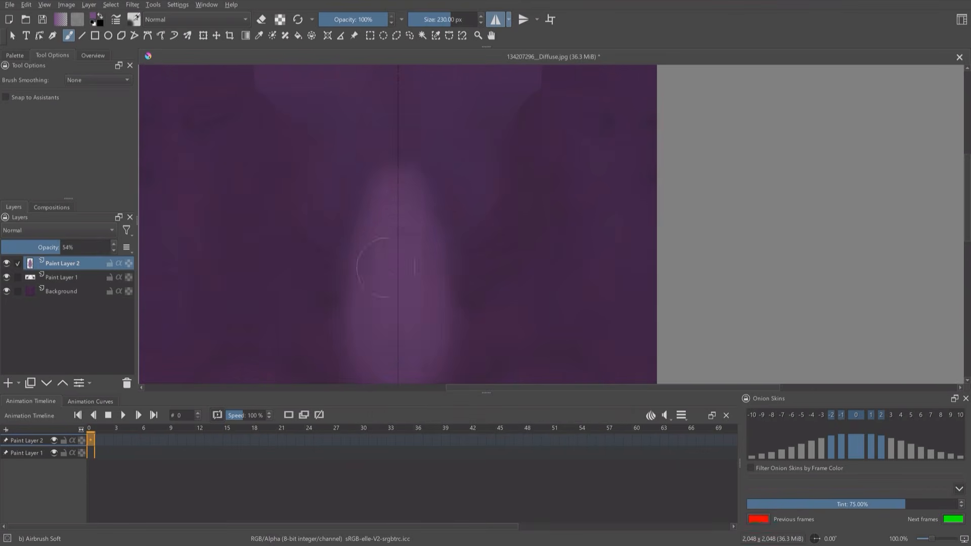
{"action": "middle_click_drag", "start_coordinate": [398, 253], "coordinate": [403, 217]}
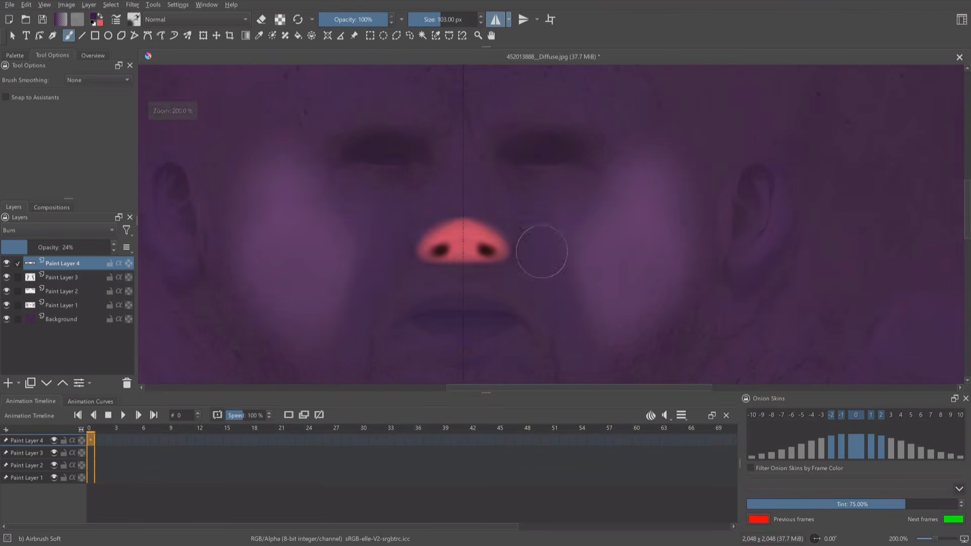
Airbrush mirrored shading along the pink nose's lower edge on Paint Layer 5 of the head texture, at 34% brush opacity
{"action": "left_click", "coordinate": [93, 16]}
{"action": "key", "text": "bracketright"}
{"action": "key", "text": "bracketright"}
{"action": "left_click_drag", "start_coordinate": [420, 256], "coordinate": [435, 264]}
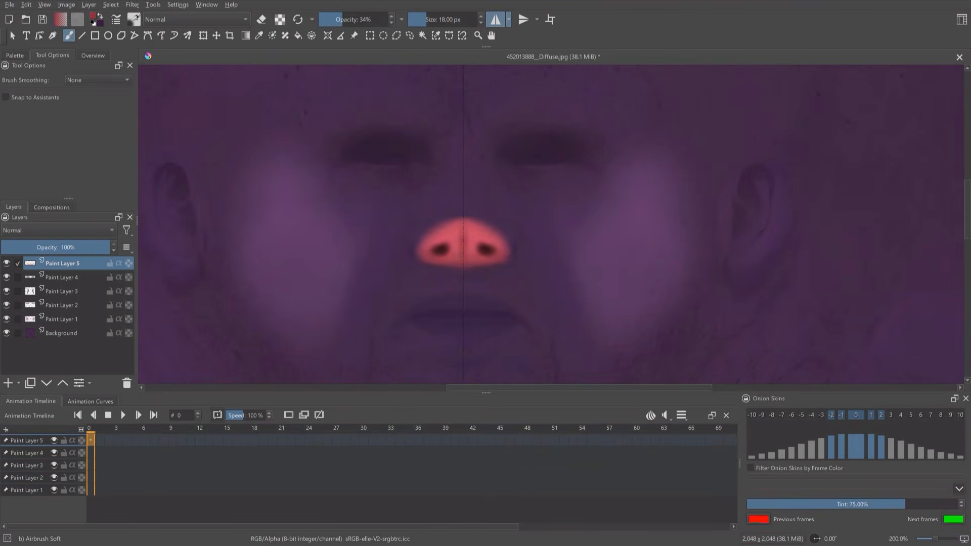
{"action": "scroll", "coordinate": [478, 173], "scroll_direction": "up", "scroll_amount": 2}
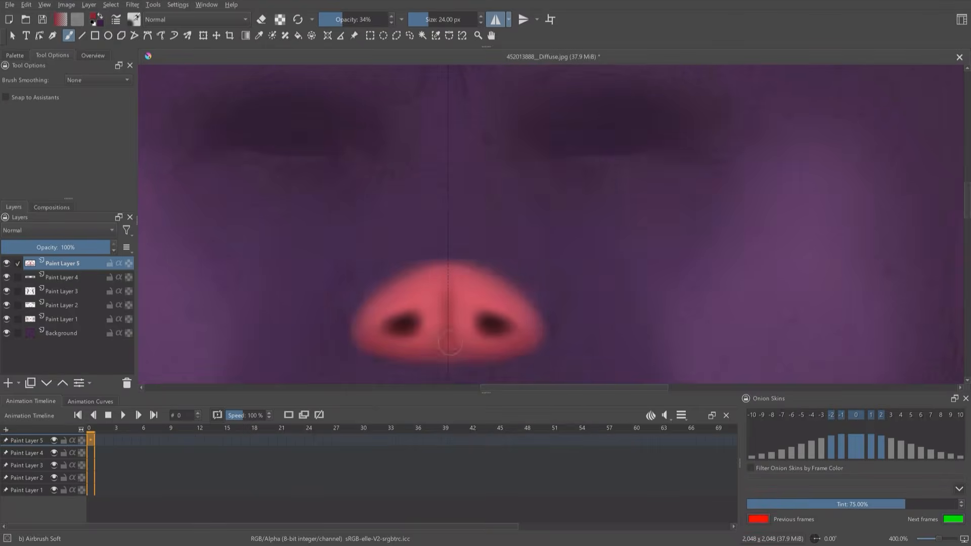
{"action": "scroll", "coordinate": [240, 258], "scroll_direction": "down", "scroll_amount": 3}
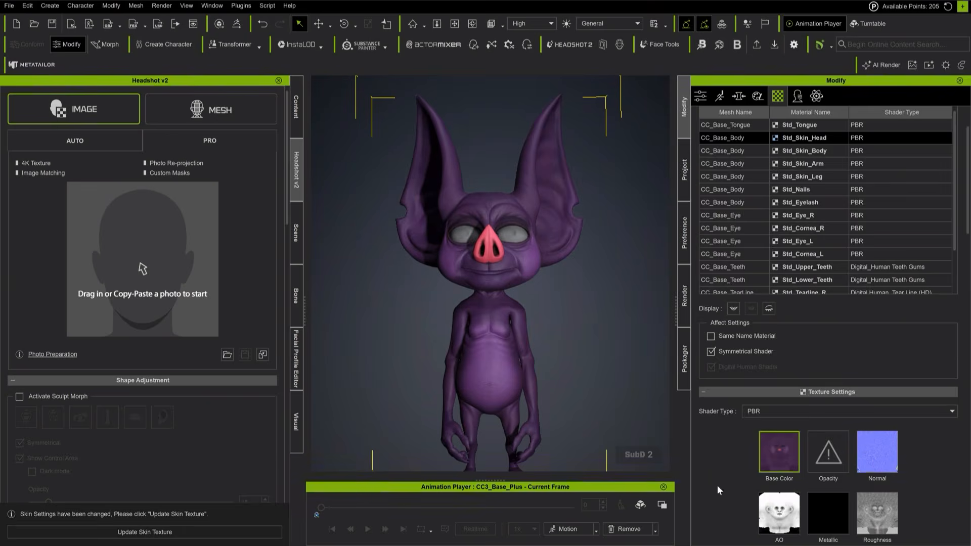
In Character Creator, select the Std_Skin_Head to Std_Skin_Leg materials, then brighten their roughness texture and lower its contrast
{"action": "left_click", "coordinate": [803, 176], "text": "shift"}
{"action": "scroll", "coordinate": [812, 260], "scroll_direction": "down", "scroll_amount": 6}
{"action": "left_click", "coordinate": [876, 265]}
{"action": "left_click", "coordinate": [916, 394]}
{"action": "left_click_drag", "start_coordinate": [271, 308], "coordinate": [238, 308]}
{"action": "left_click_drag", "start_coordinate": [271, 281], "coordinate": [297, 282]}
Reopen the head's base color texture in Krita and save it with the pink inner ears
{"action": "left_click", "coordinate": [780, 207]}
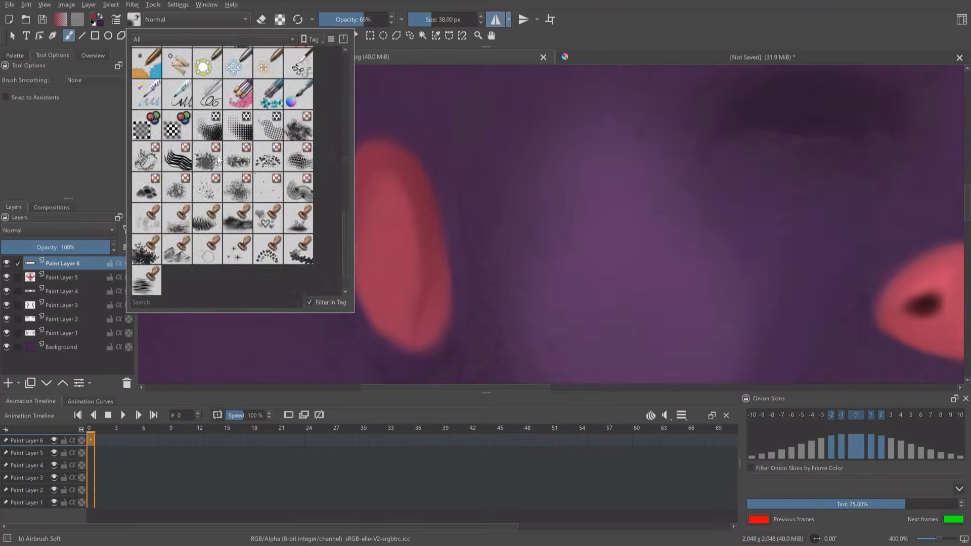
{"action": "key", "text": "ctrl+s"}
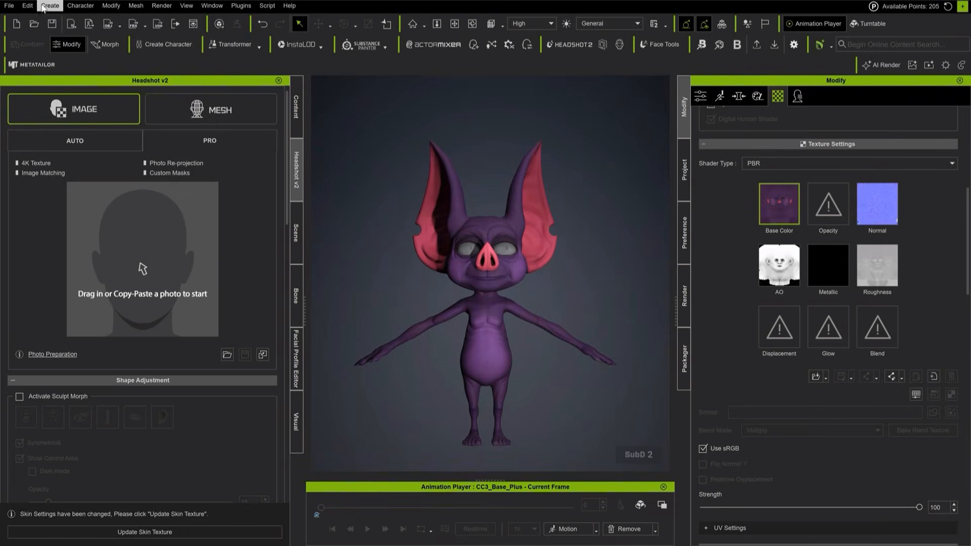
Load the bat wings into Character Creator as an accessory and apply their red base color texture
{"action": "left_click", "coordinate": [50, 6]}
{"action": "left_click", "coordinate": [81, 151]}
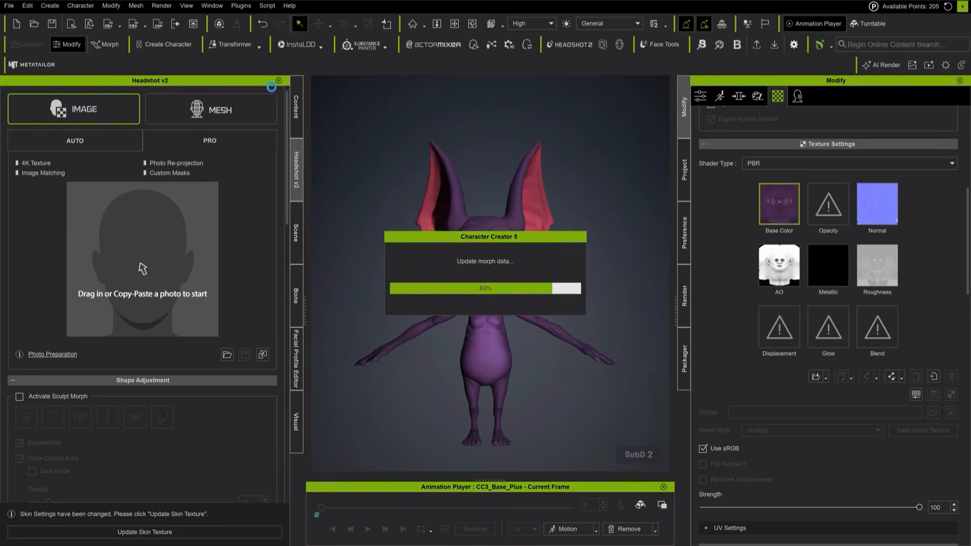
{"action": "scroll", "coordinate": [458, 201], "scroll_direction": "up", "scroll_amount": 2}
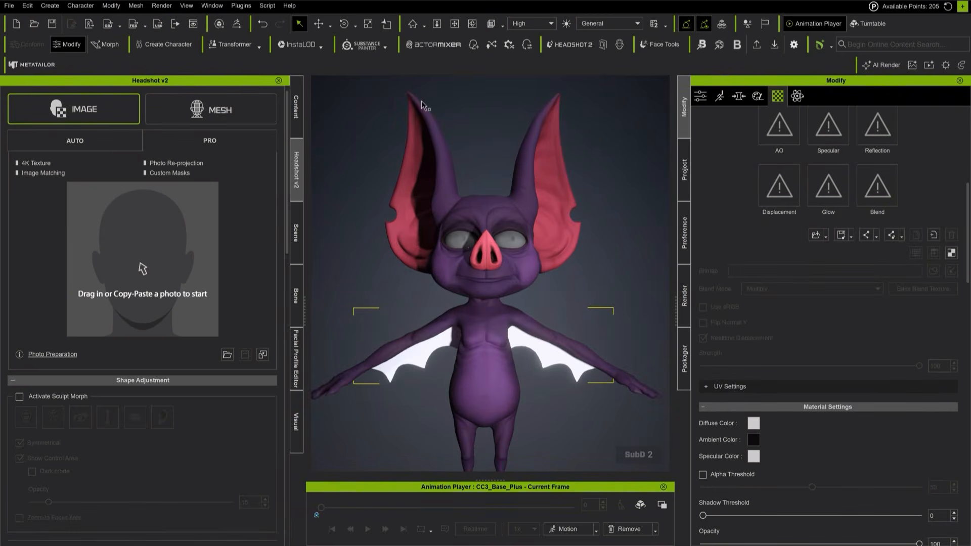
{"action": "scroll", "coordinate": [390, 189], "scroll_direction": "down", "scroll_amount": 3}
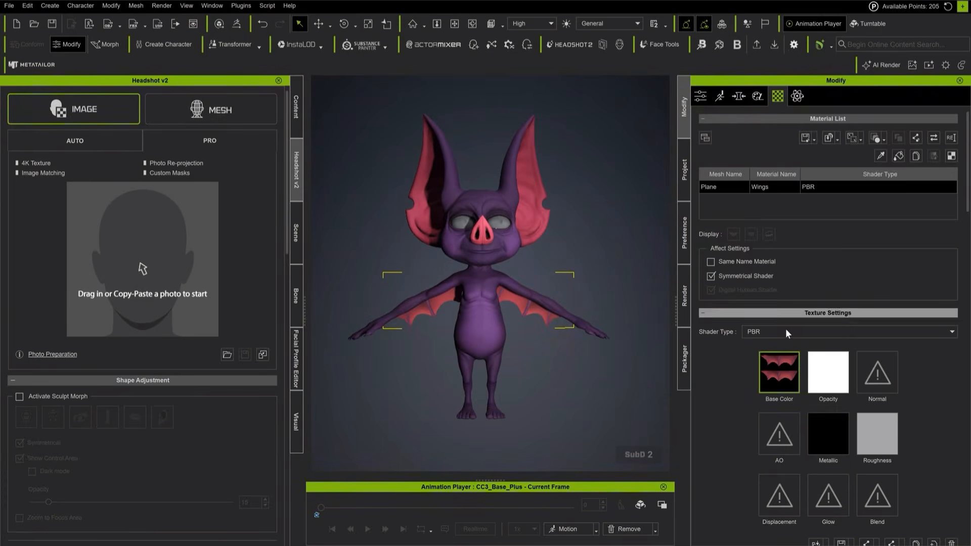
Transfer skin weights to the wings with the Default template, and pick the shoulder bone in skin weight painting with the smooth operation
{"action": "scroll", "coordinate": [785, 332], "scroll_direction": "down", "scroll_amount": 3}
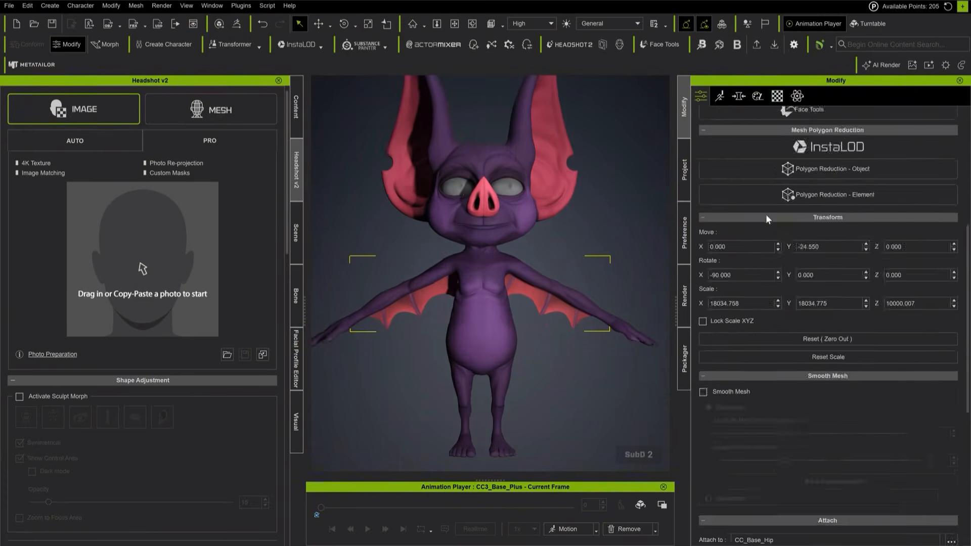
{"action": "scroll", "coordinate": [766, 214], "scroll_direction": "up", "scroll_amount": 3}
{"action": "left_click", "coordinate": [802, 252]}
{"action": "left_click", "coordinate": [410, 393]}
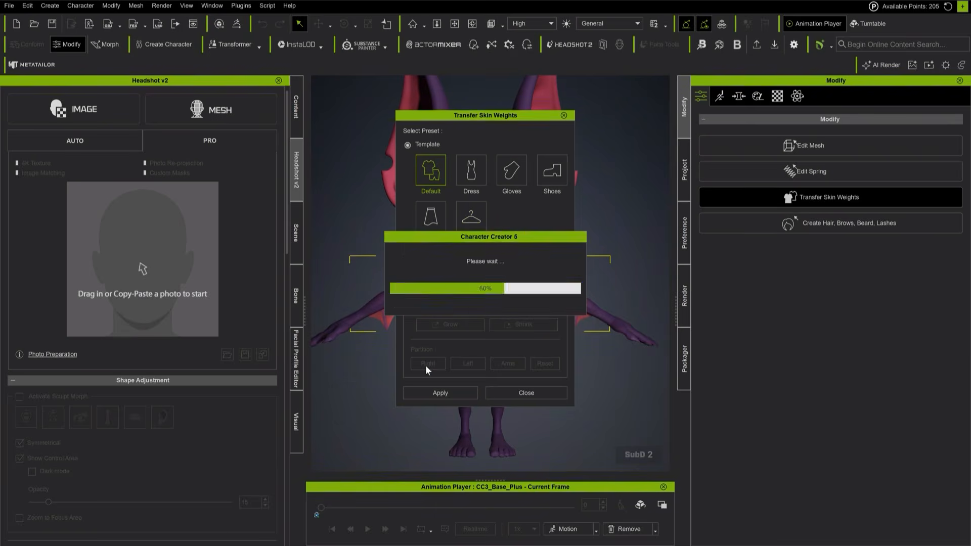
{"action": "left_click", "coordinate": [524, 392]}
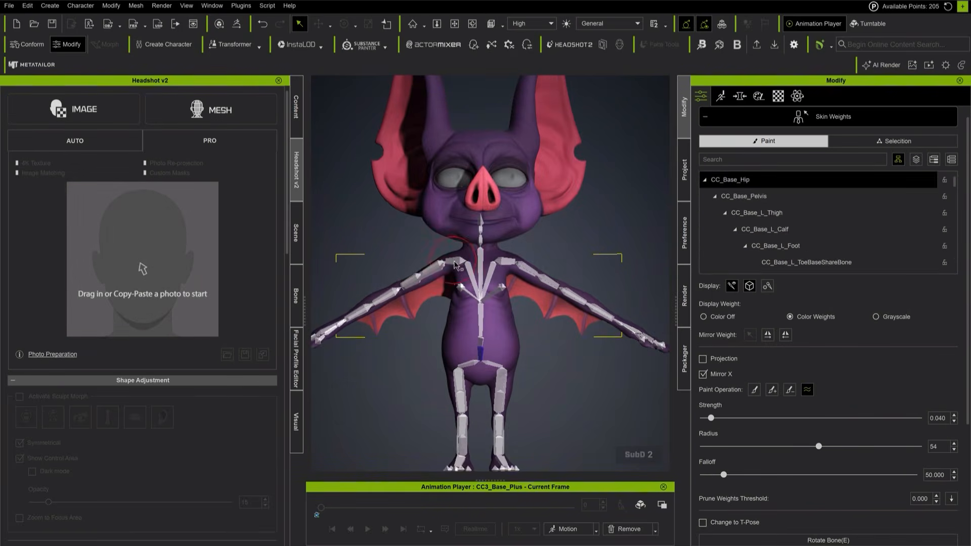
{"action": "left_click", "coordinate": [457, 265]}
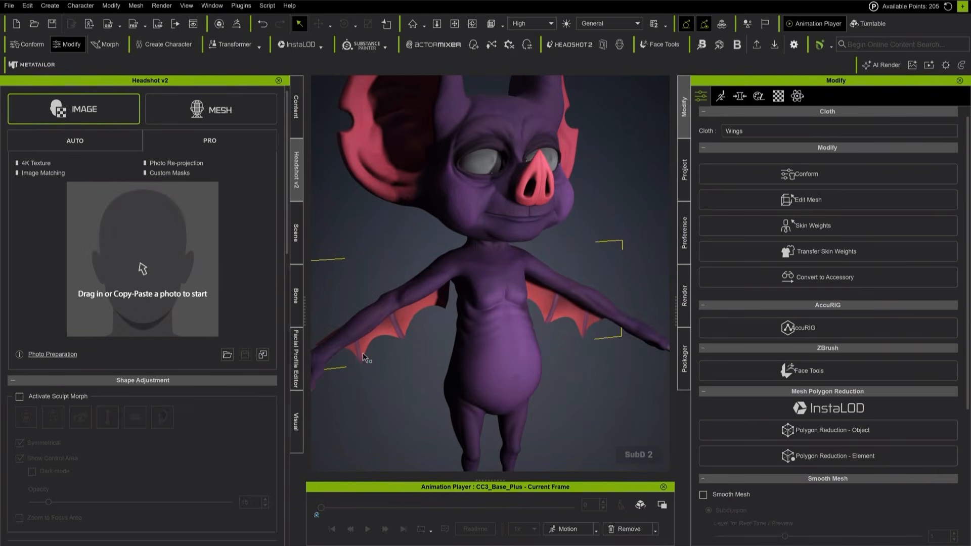
Adjust the wings as a whole element in mesh editing and run the skin weight transfer for them again
{"action": "left_click", "coordinate": [804, 200]}
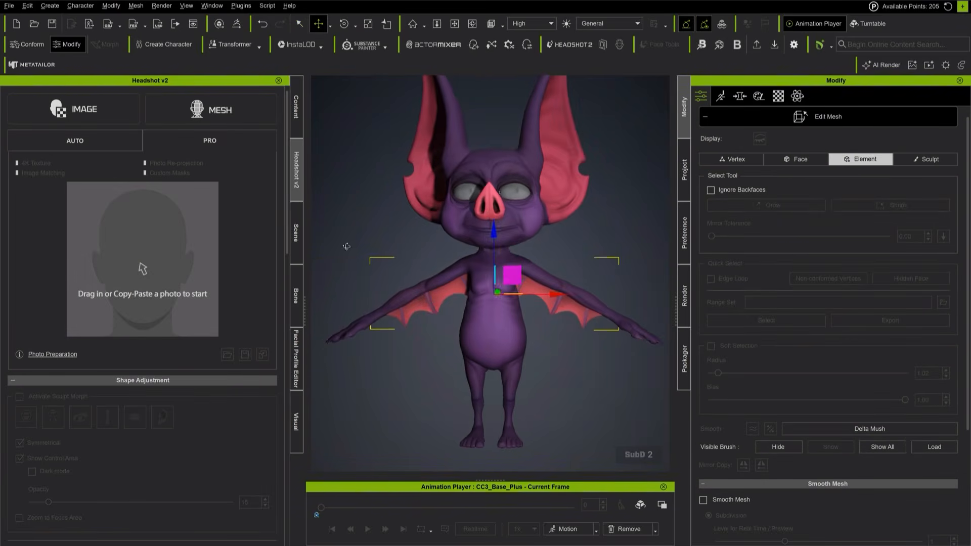
{"action": "left_click", "coordinate": [804, 117]}
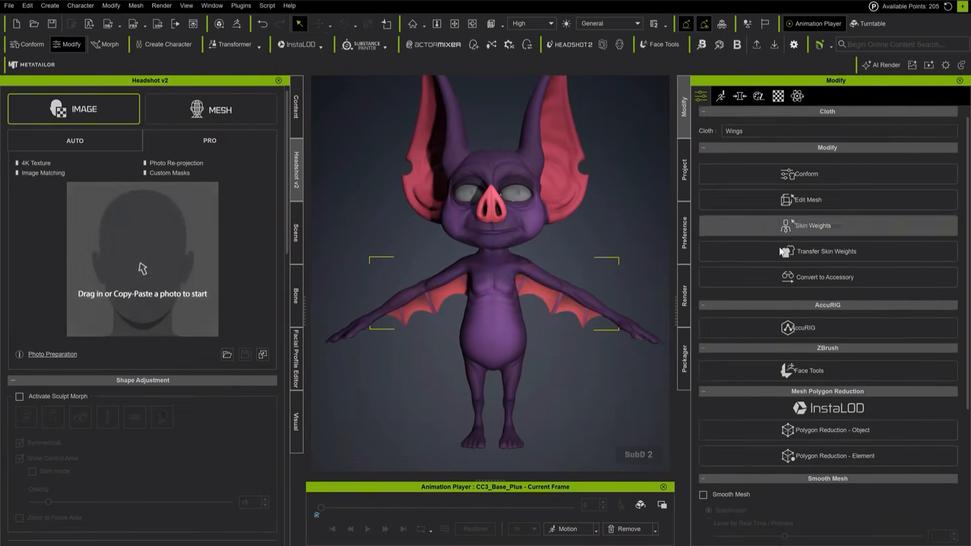
{"action": "left_click", "coordinate": [784, 251]}
{"action": "left_click", "coordinate": [515, 393]}
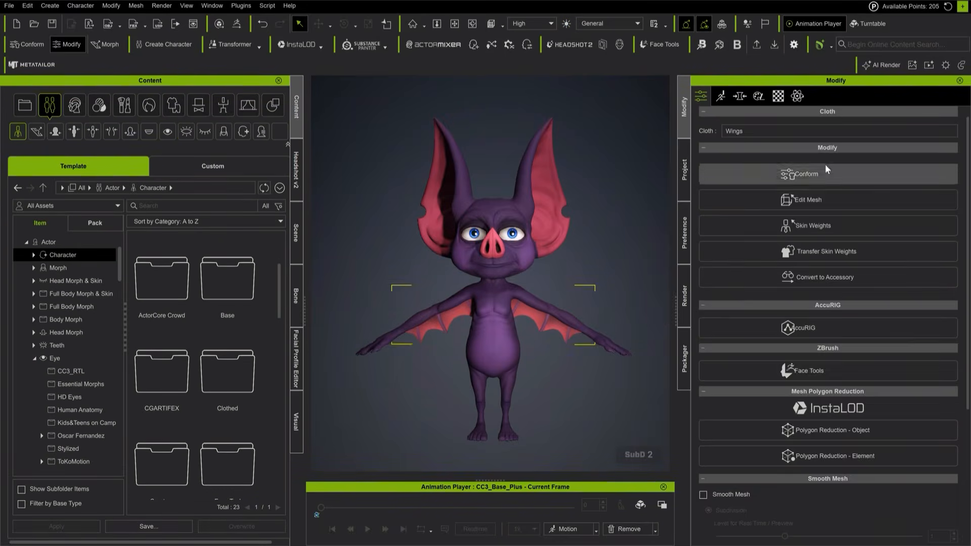
Add a small black top hat and a red bow tie from the accessory content to the character
{"action": "left_click", "coordinate": [449, 314]}
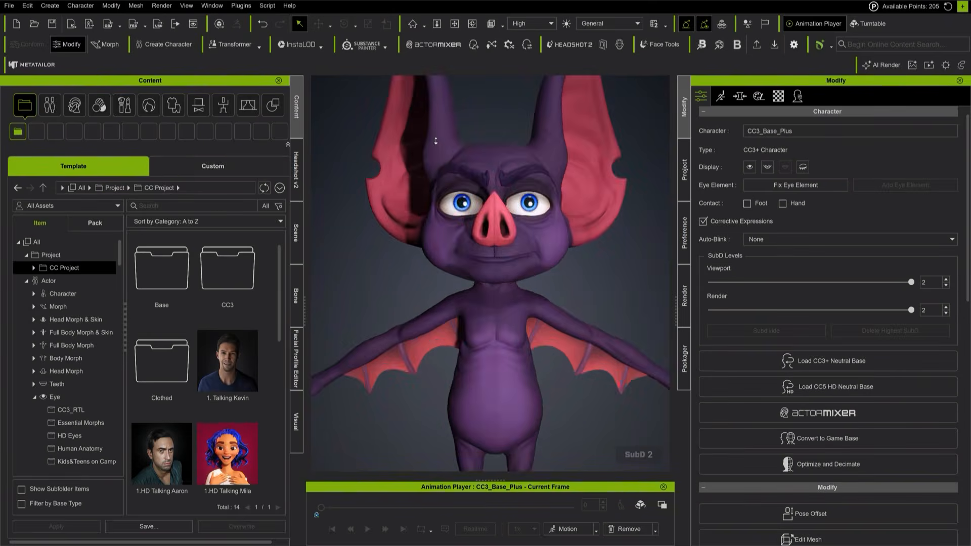
{"action": "left_click", "coordinate": [198, 104]}
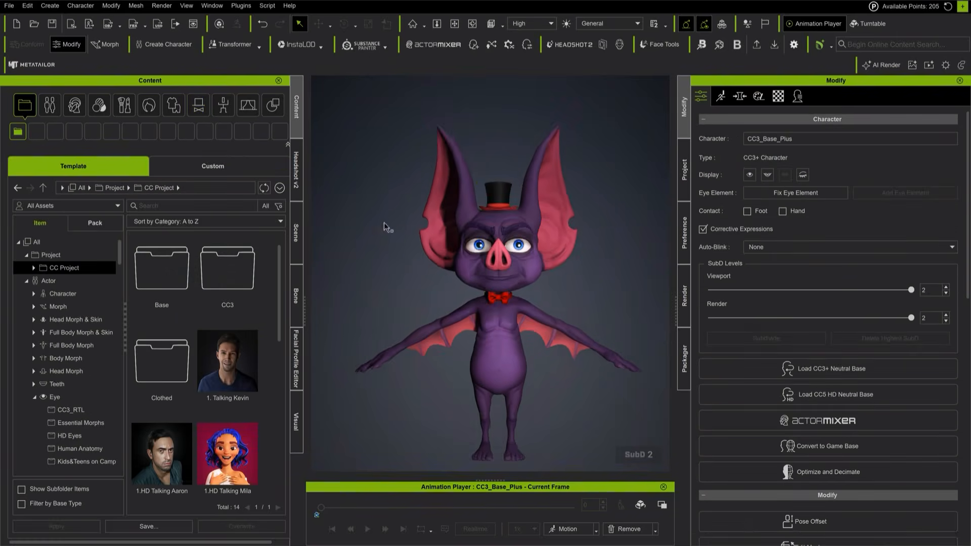
Recolor the eyes red with brightness -35, hue 76, saturation -20, and set iris color brightness 1.038, iris UV radius 0.239 and limbus UV width 0.088
{"action": "left_click", "coordinate": [778, 96]}
{"action": "left_click", "coordinate": [756, 264]}
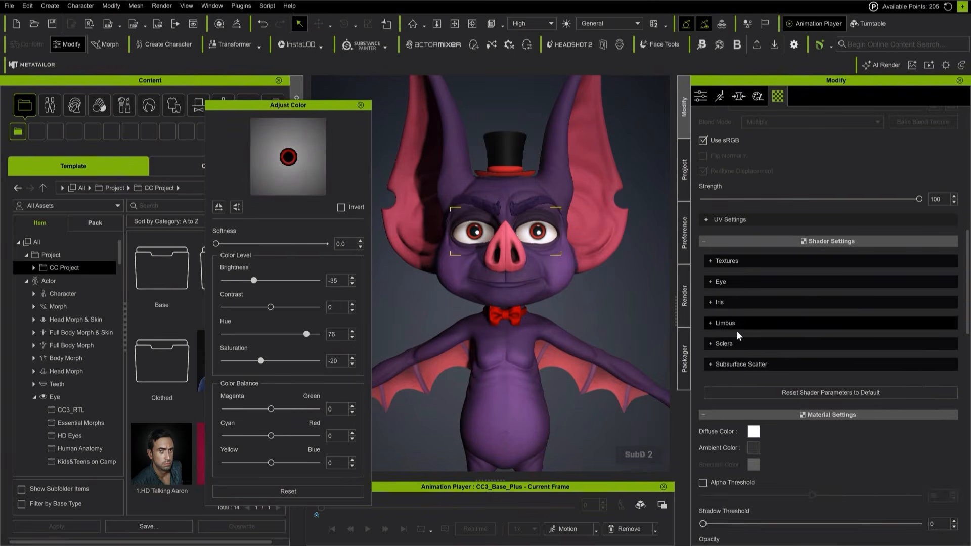
{"action": "left_click", "coordinate": [735, 429]}
{"action": "scroll", "coordinate": [775, 415], "scroll_direction": "down", "scroll_amount": 4}
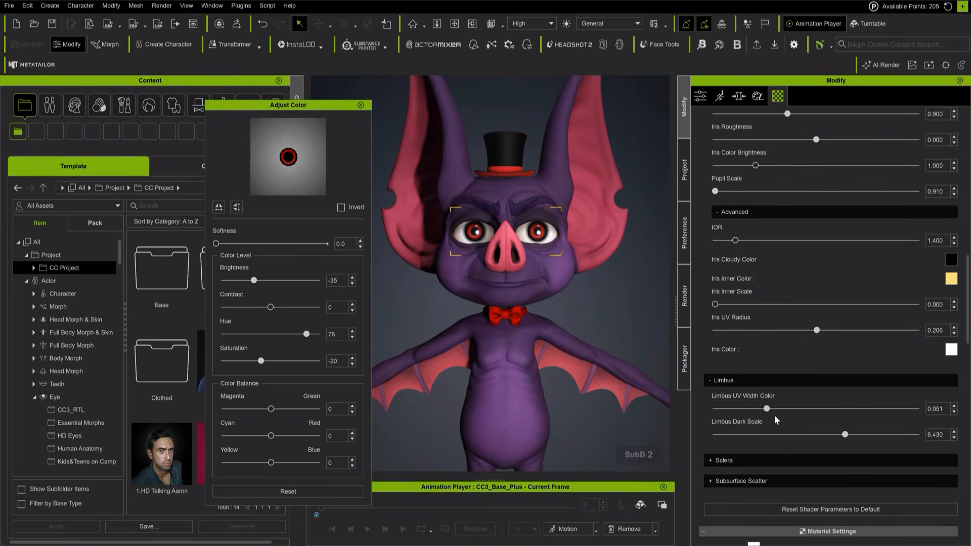
{"action": "scroll", "coordinate": [756, 292], "scroll_direction": "up", "scroll_amount": 2}
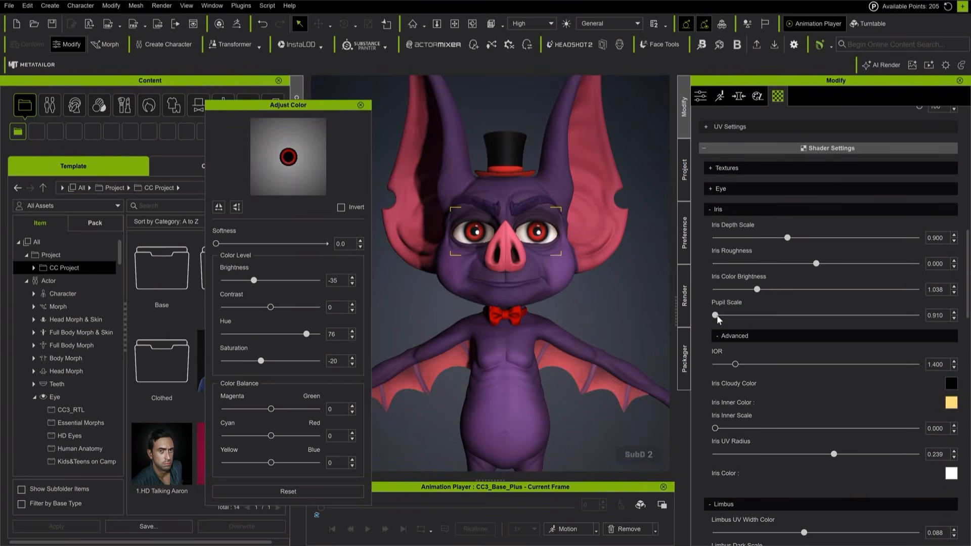